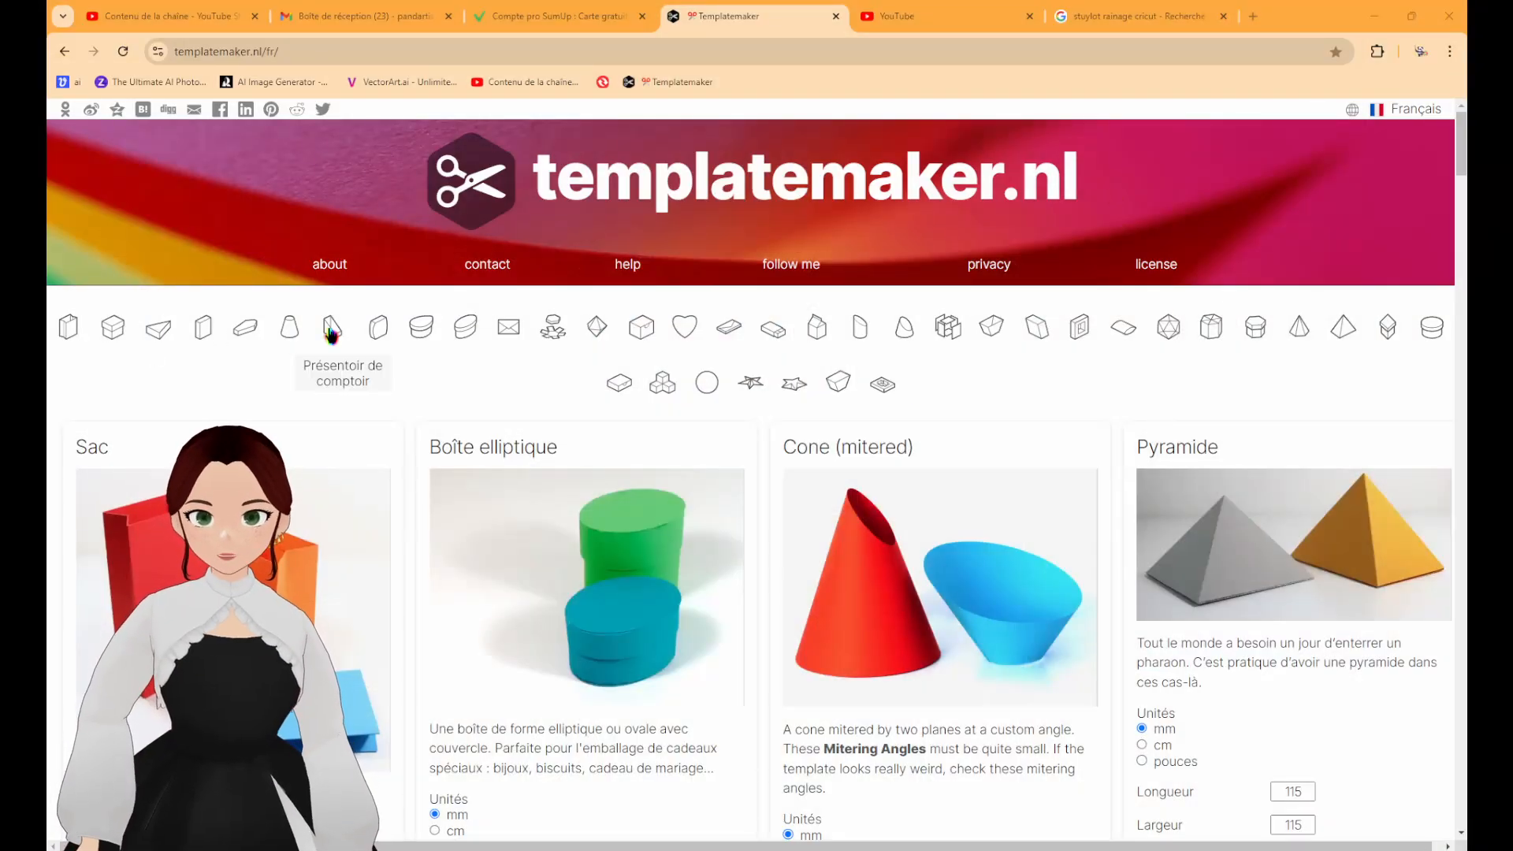
Look through the gallery of paper box templates to find the coffin (Cercueil) model.
scroll(783, 439, "down", 12)
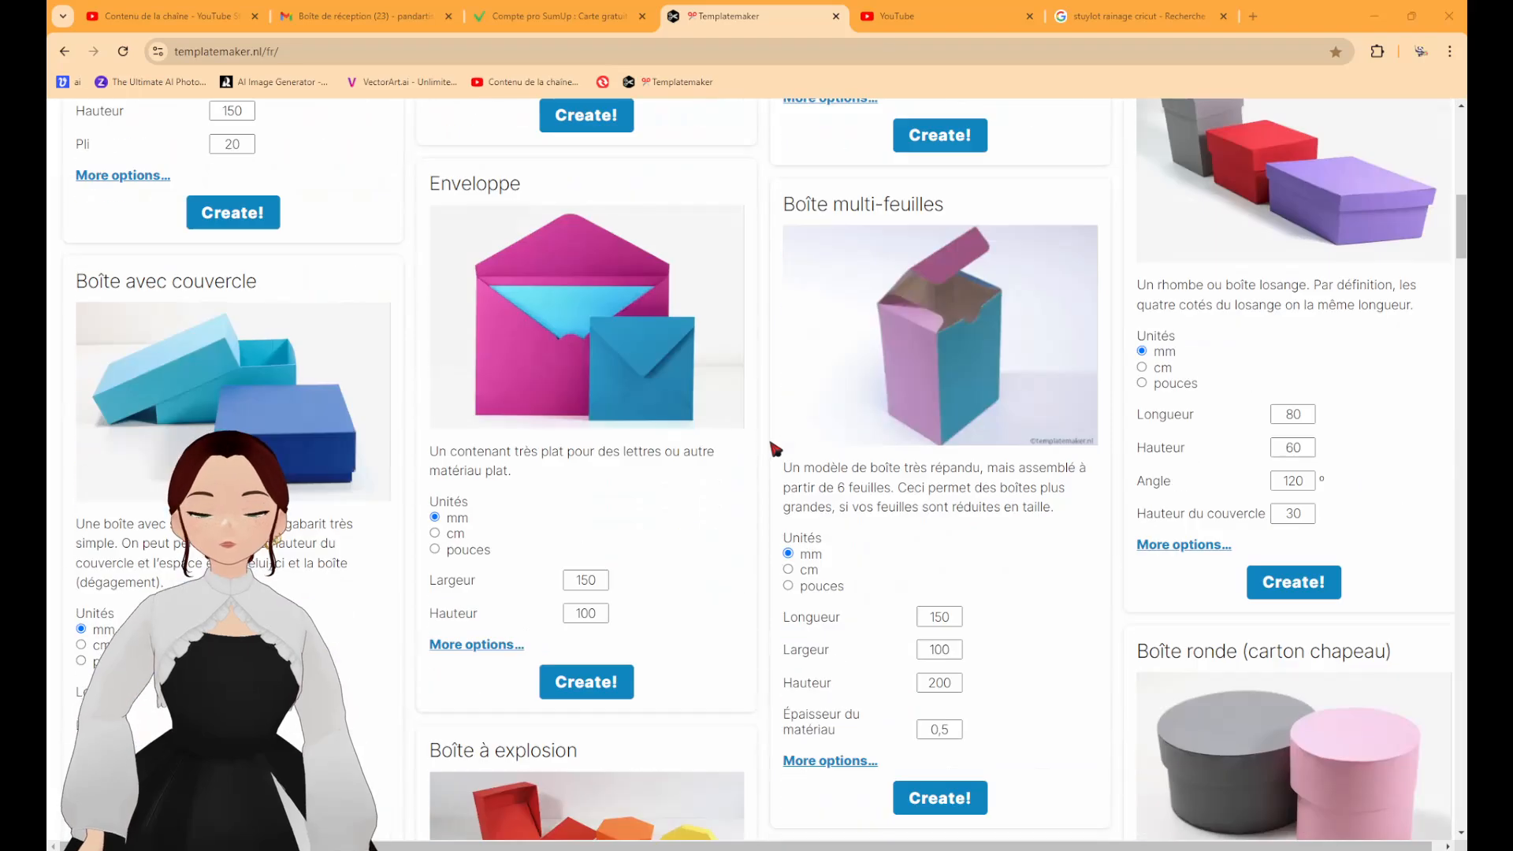
scroll(945, 357, "down", 6)
scroll(945, 357, "down", 15)
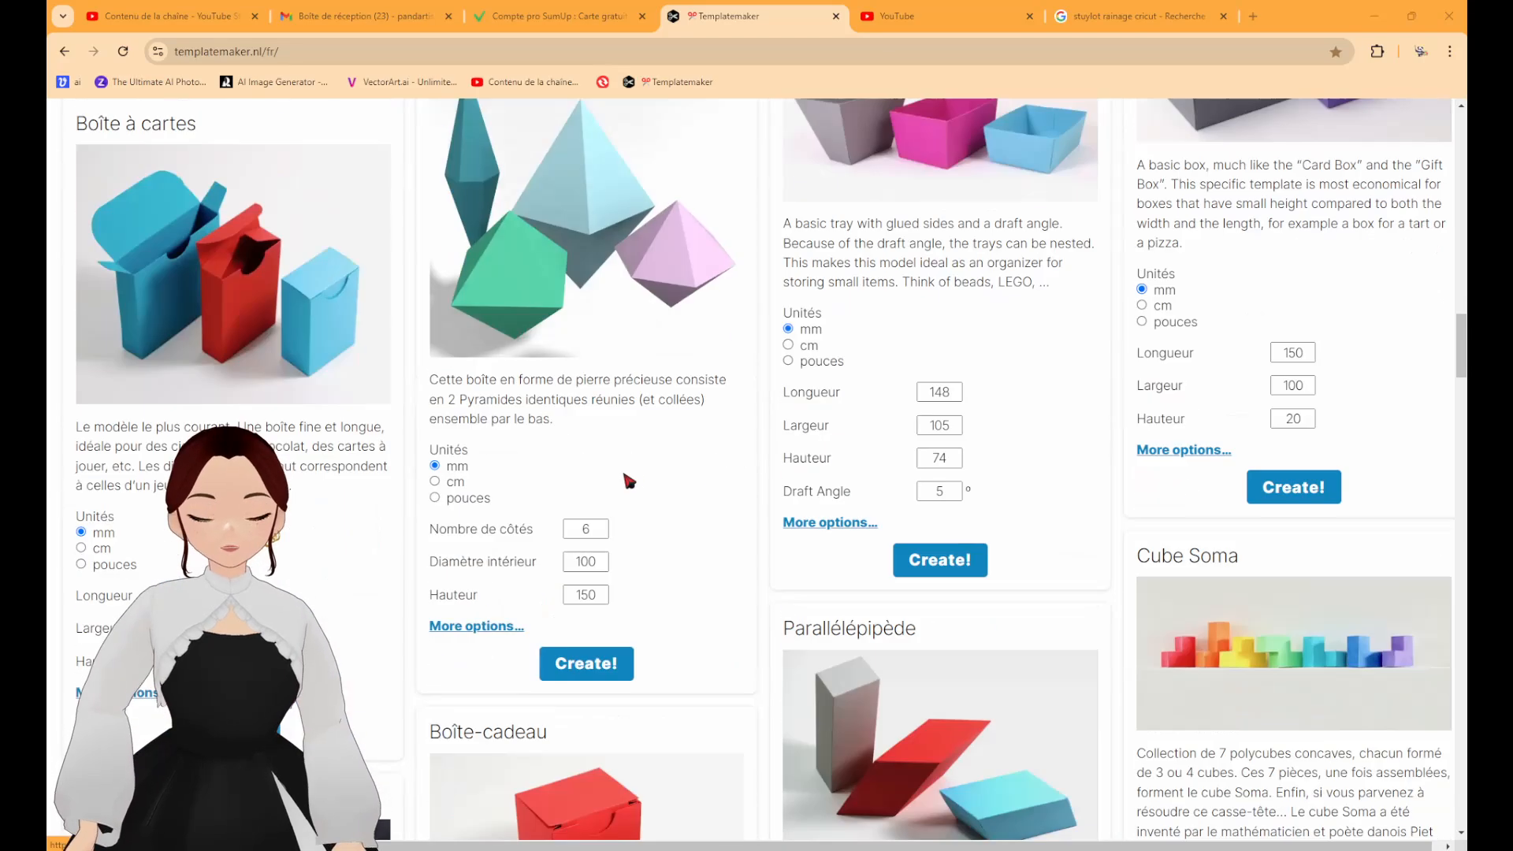
scroll(711, 462, "up", 8)
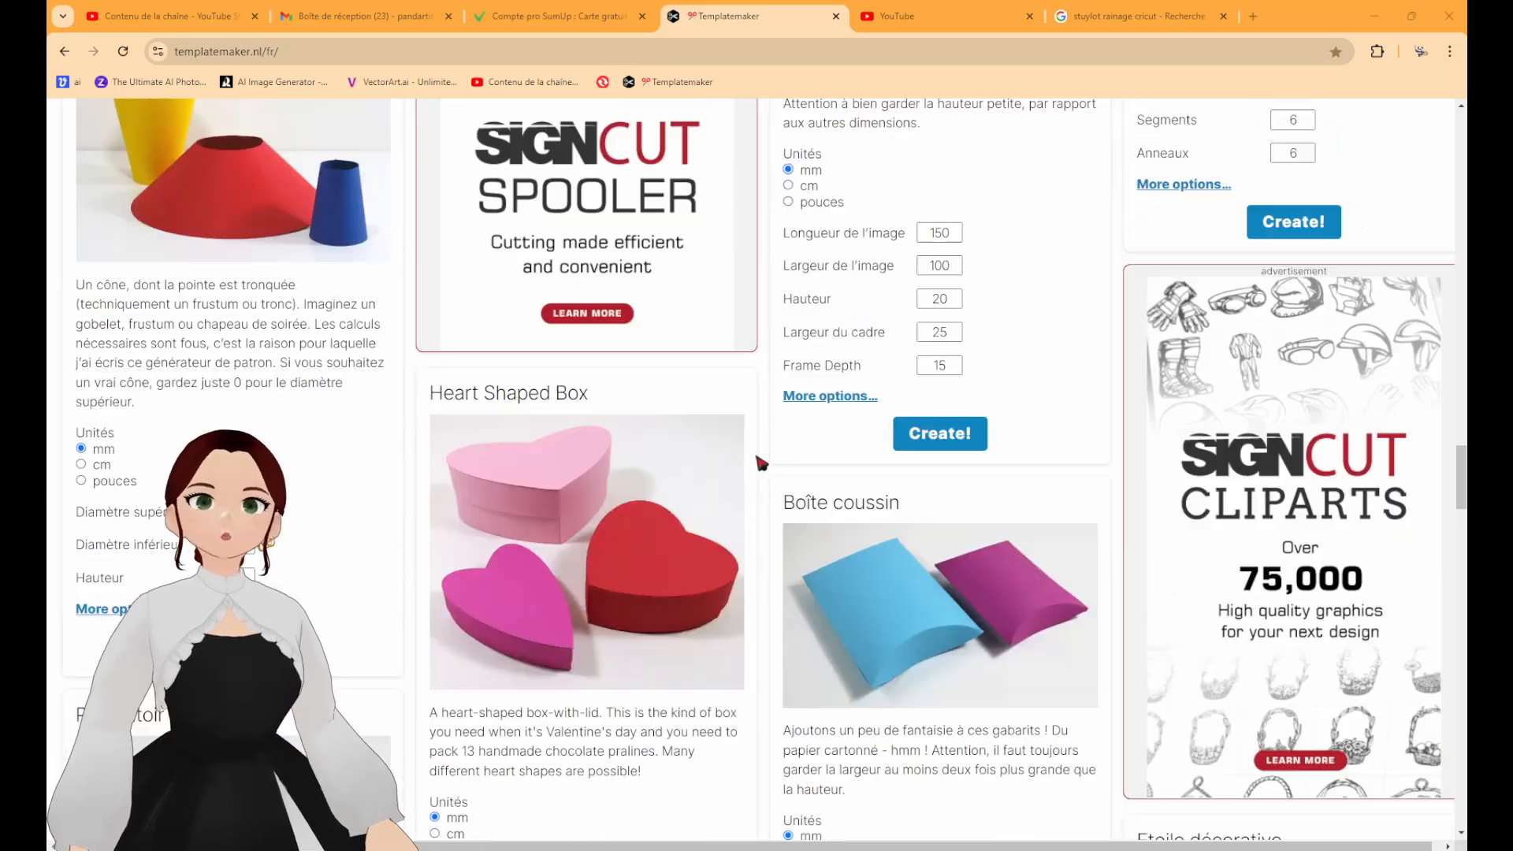
scroll(764, 483, "down", 7)
scroll(757, 460, "down", 13)
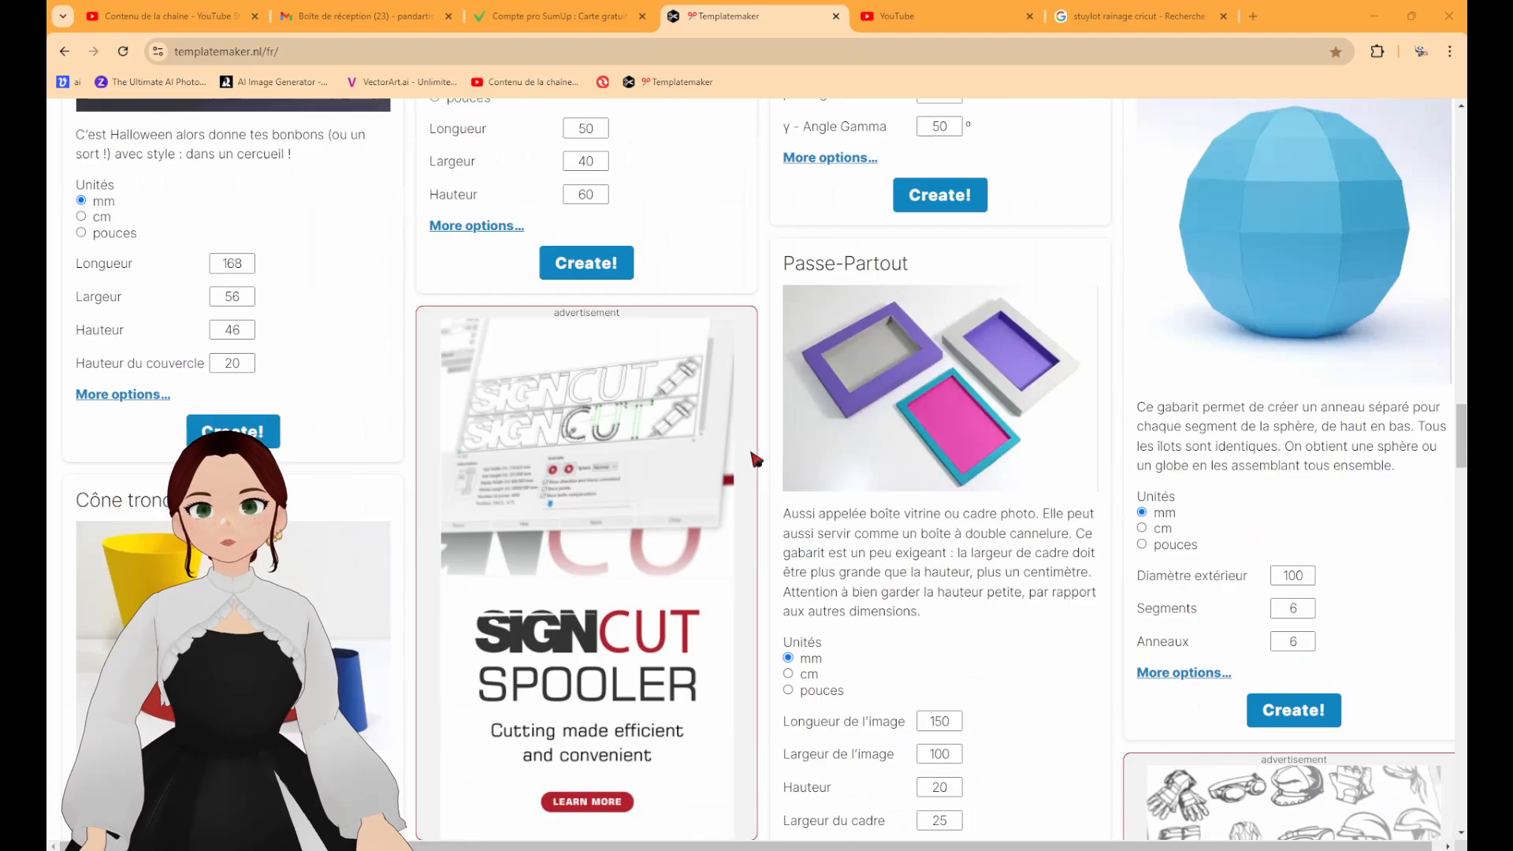
scroll(755, 459, "down", 15)
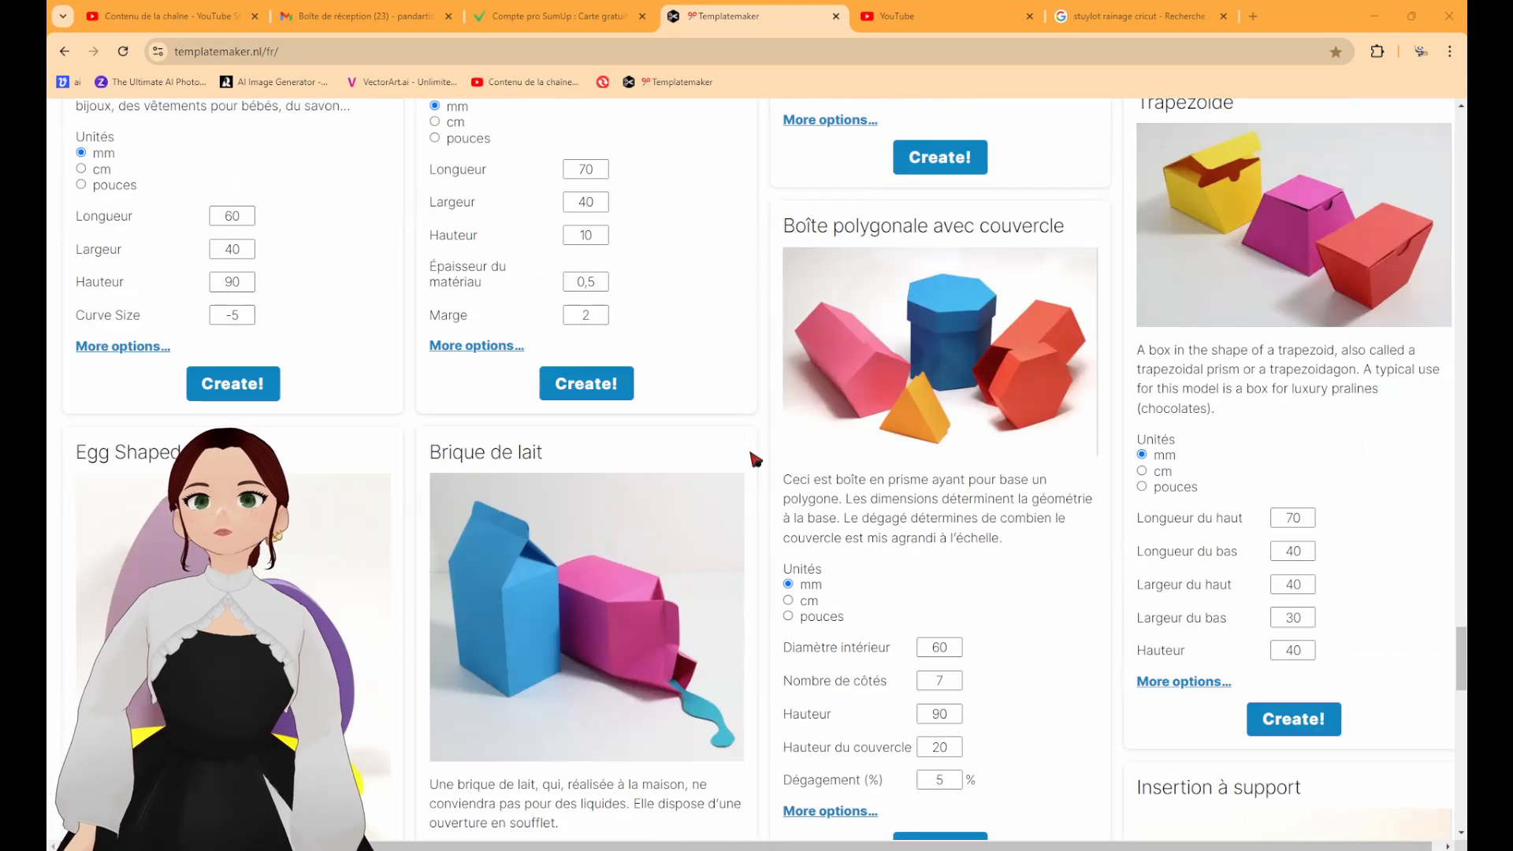
scroll(755, 460, "up", 20)
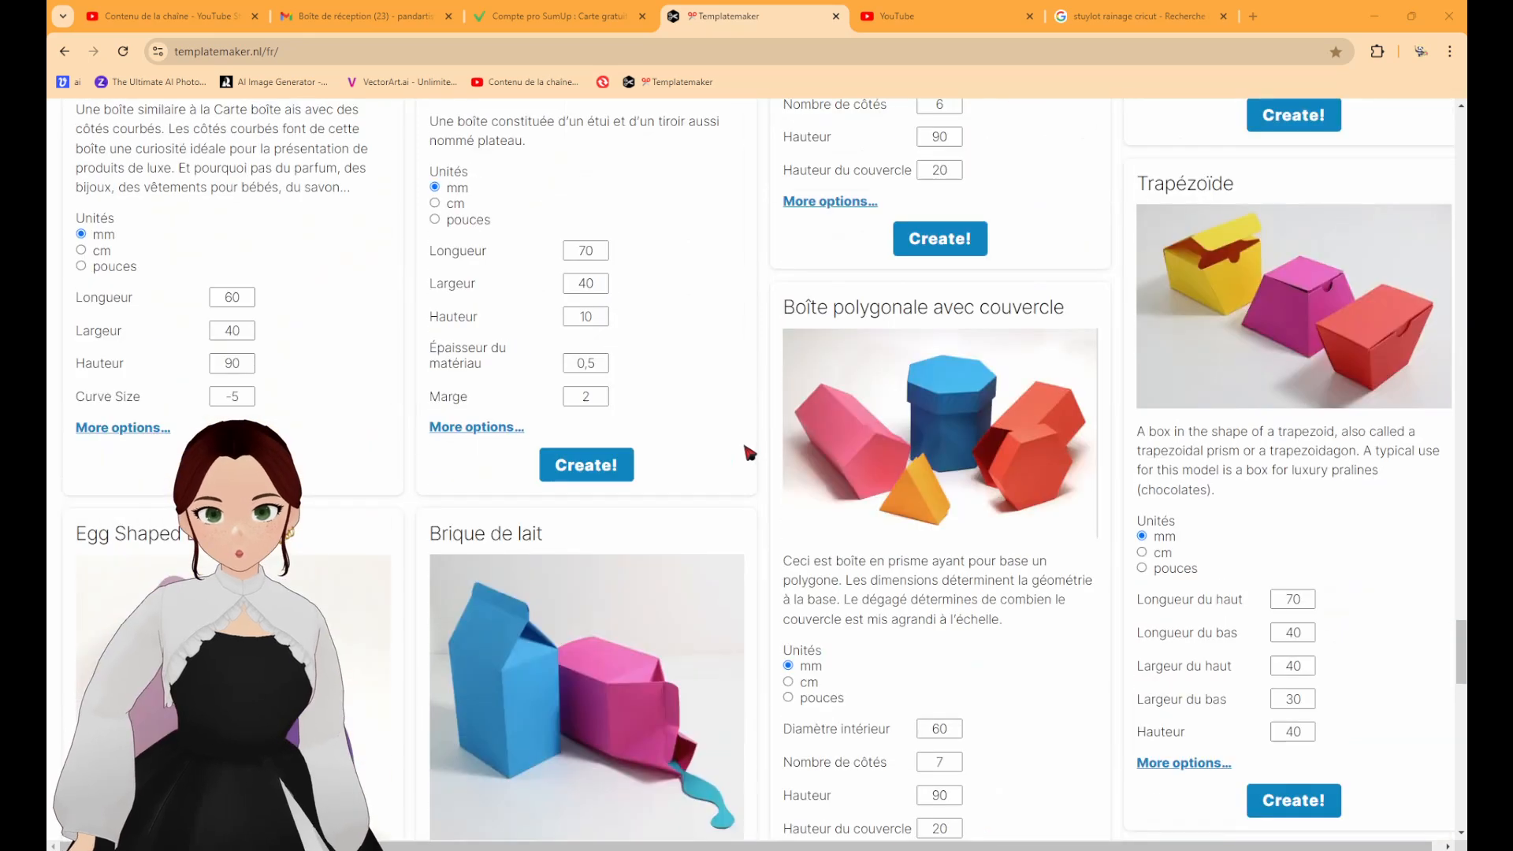
scroll(747, 452, "up", 20)
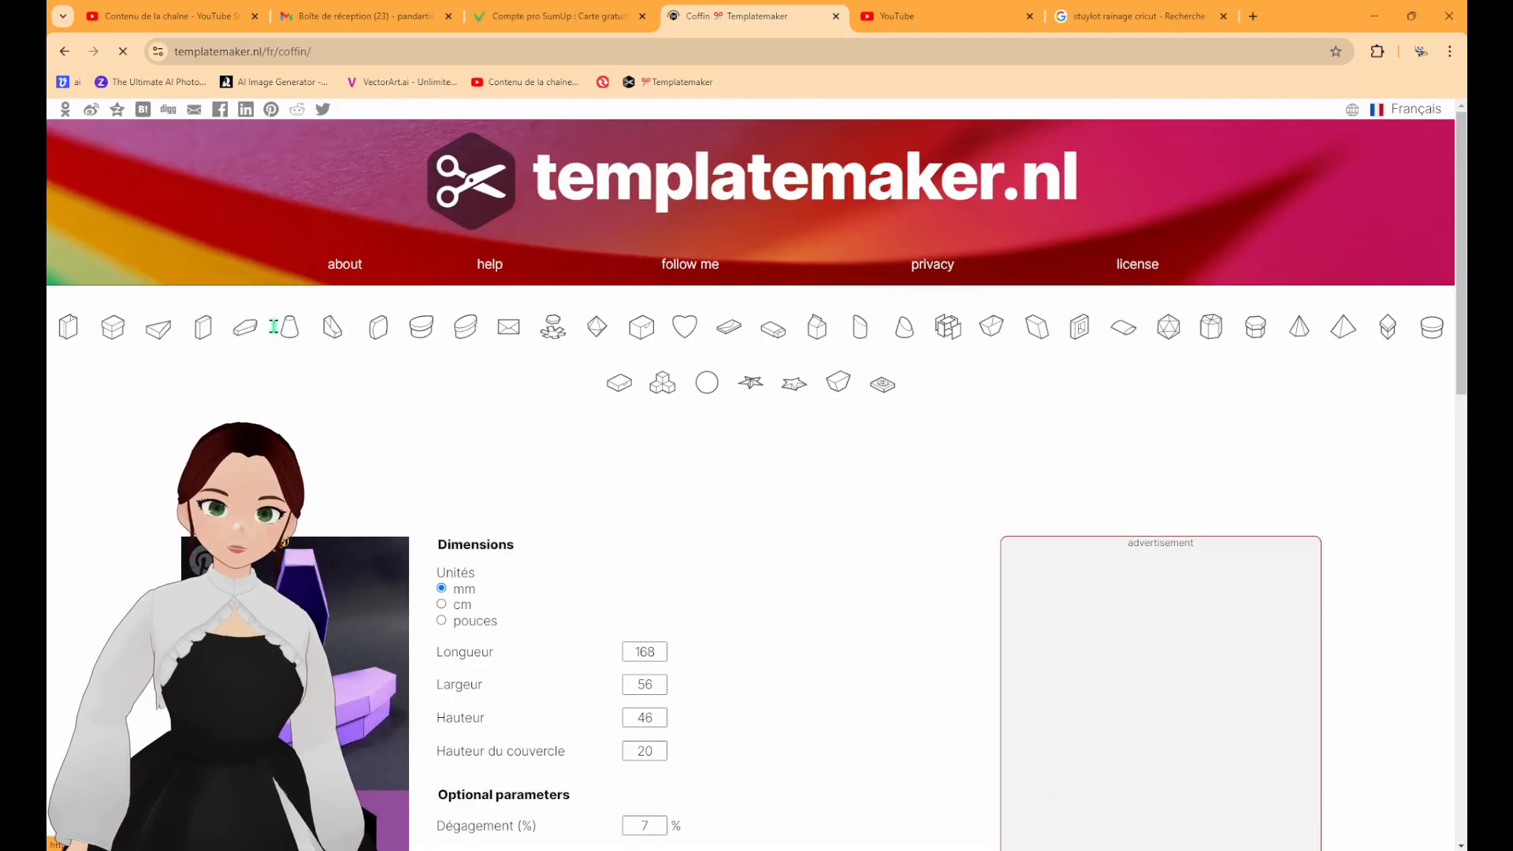
scroll(454, 416, "down", 1)
scroll(454, 417, "down", 3)
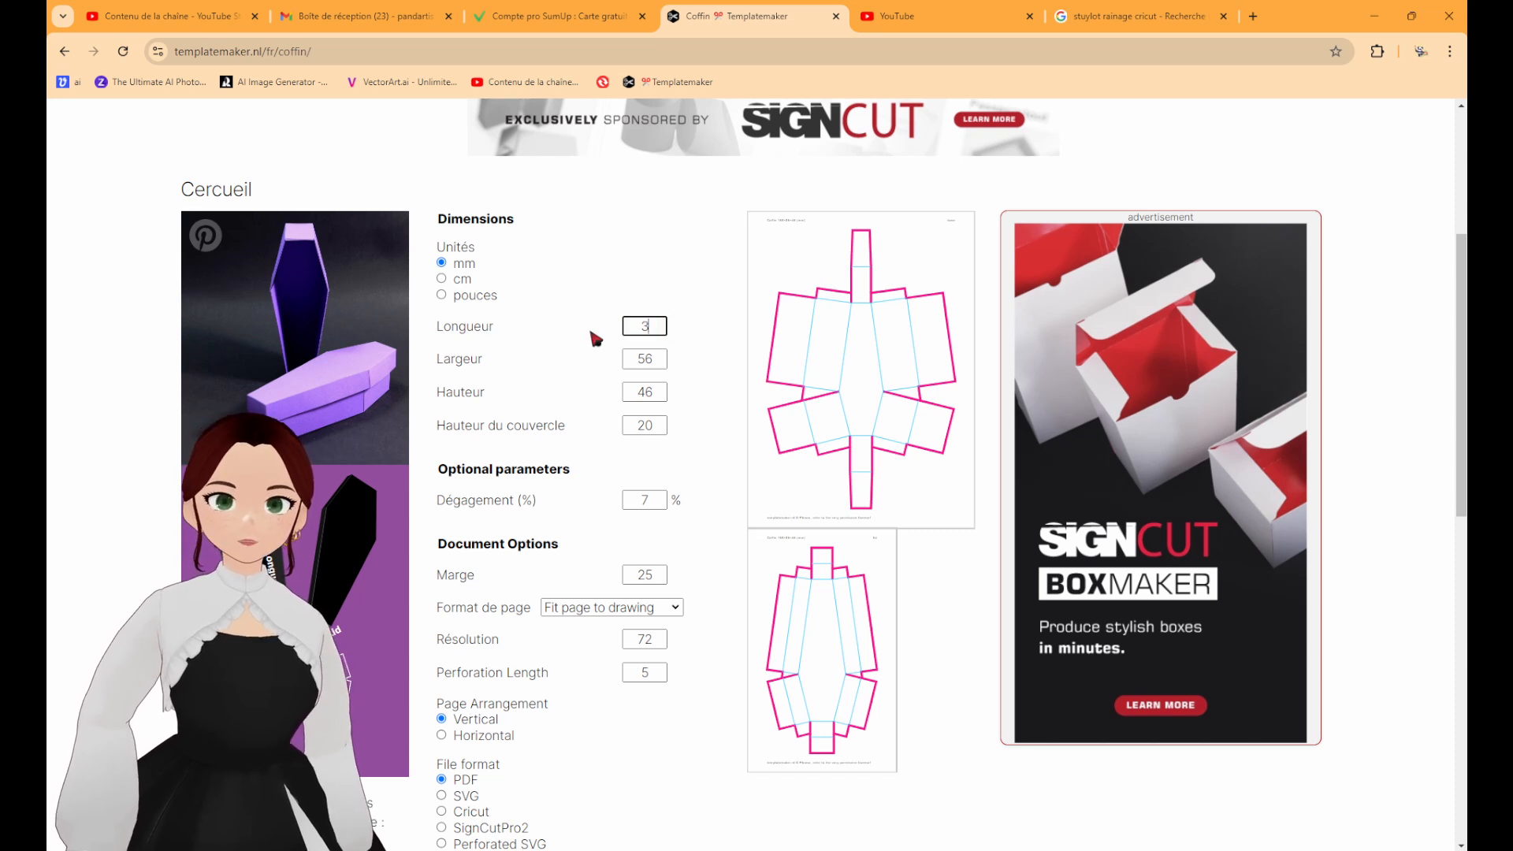
Set the coffin template's length (Longueur) to 148 mm.
left_click(807, 331)
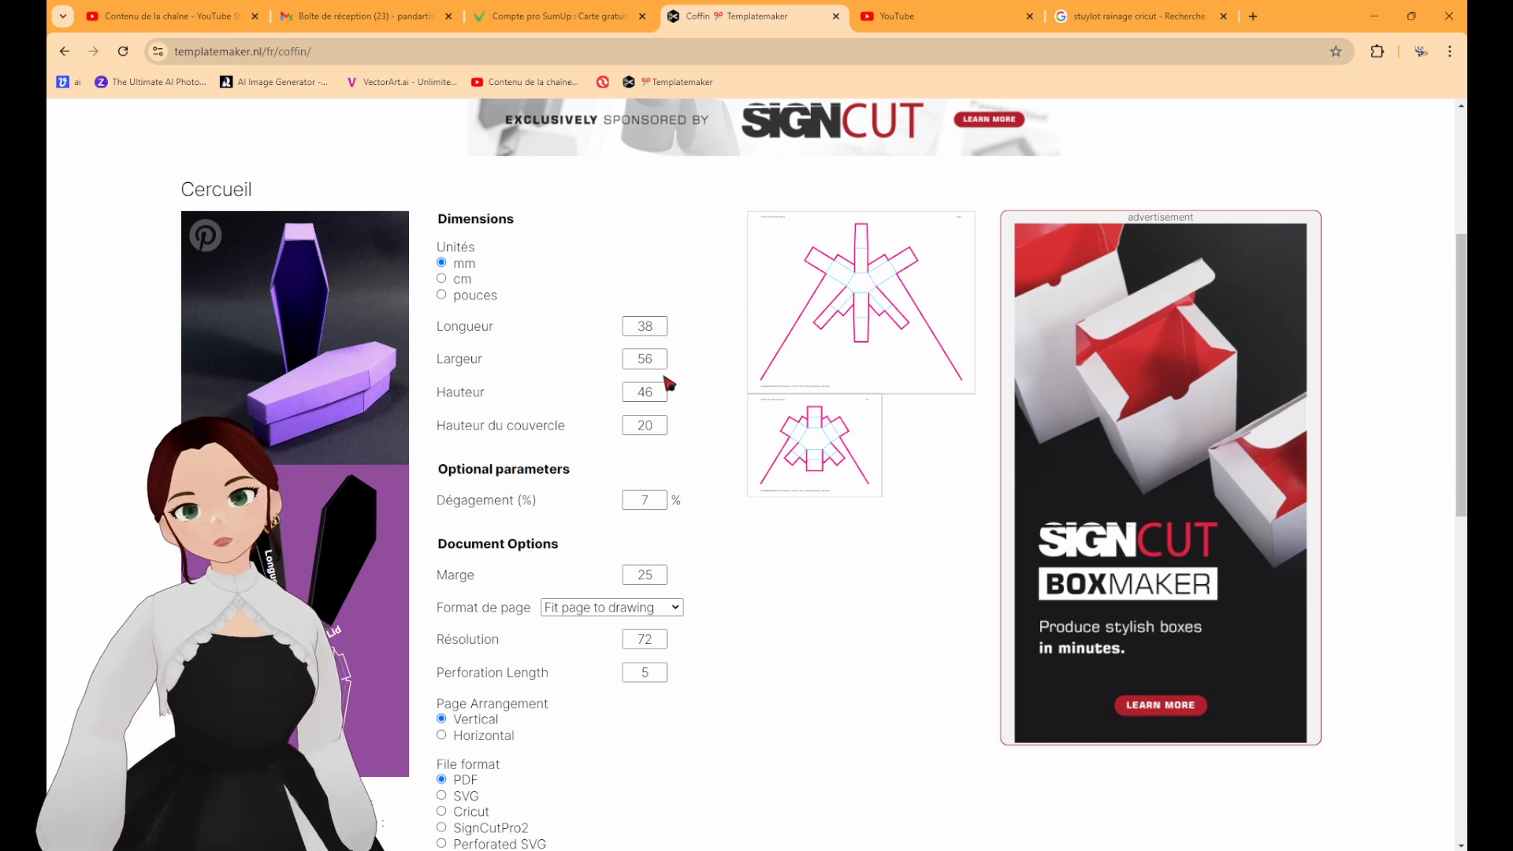
left_click_drag(656, 328, 612, 339)
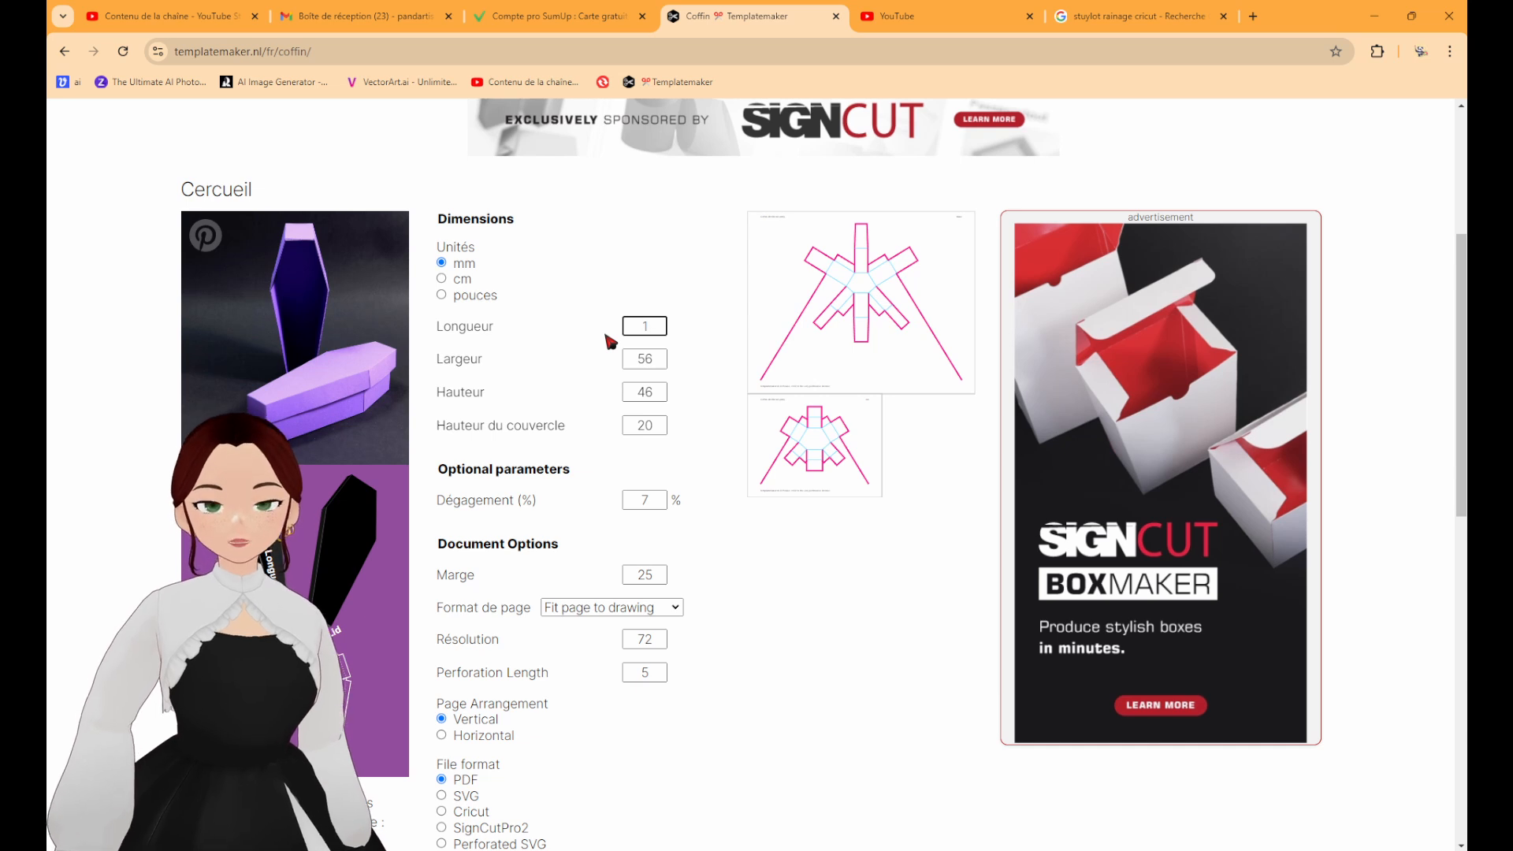
type("148")
left_click(763, 545)
left_click(654, 396)
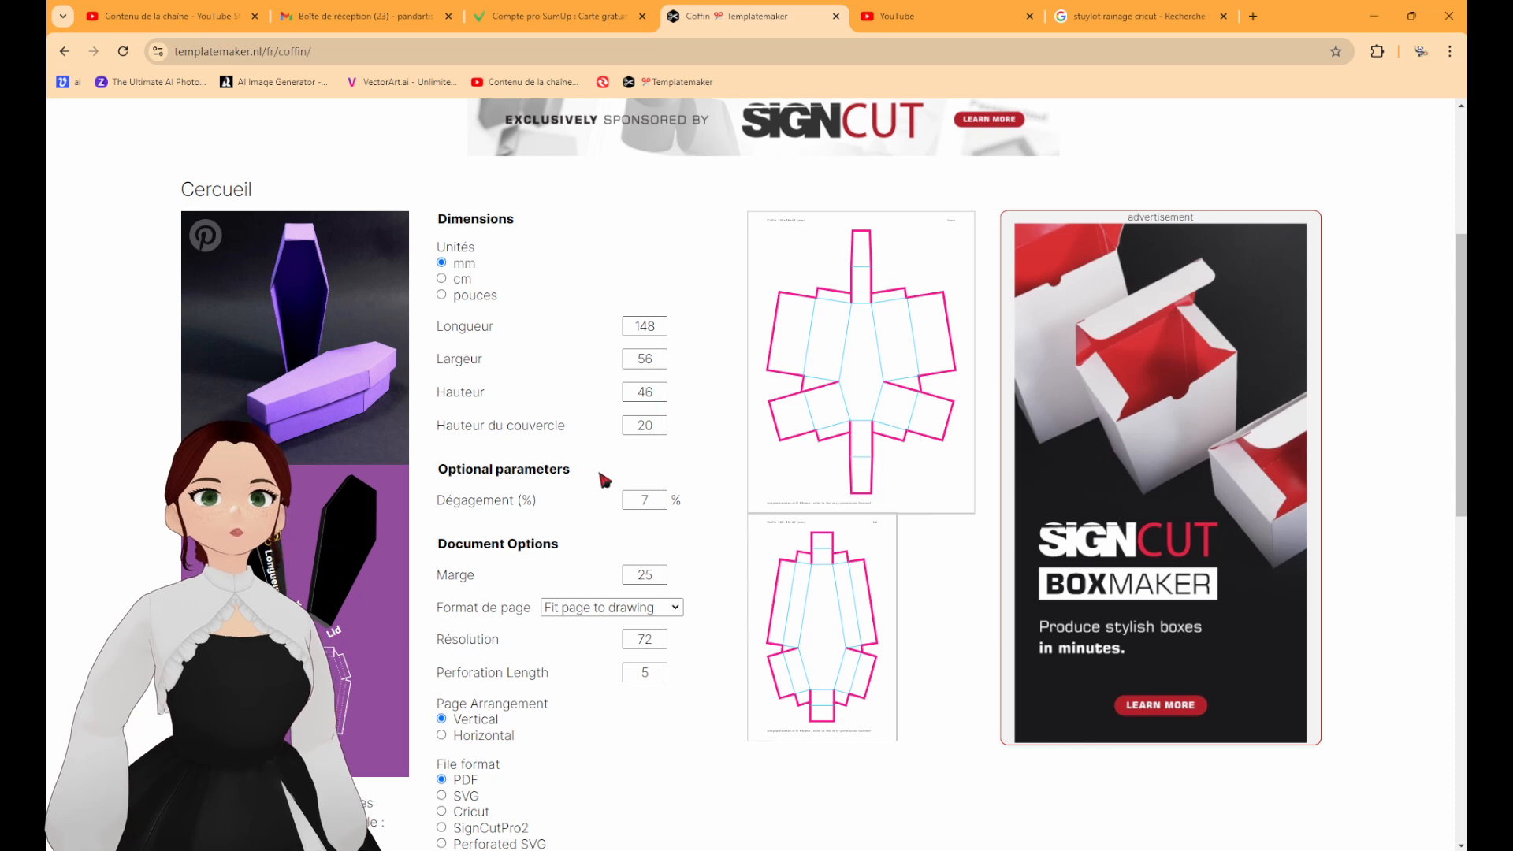
Set the template's page format to 12 × 12 inch for desktop cutting plotters.
scroll(605, 480, "down", 4)
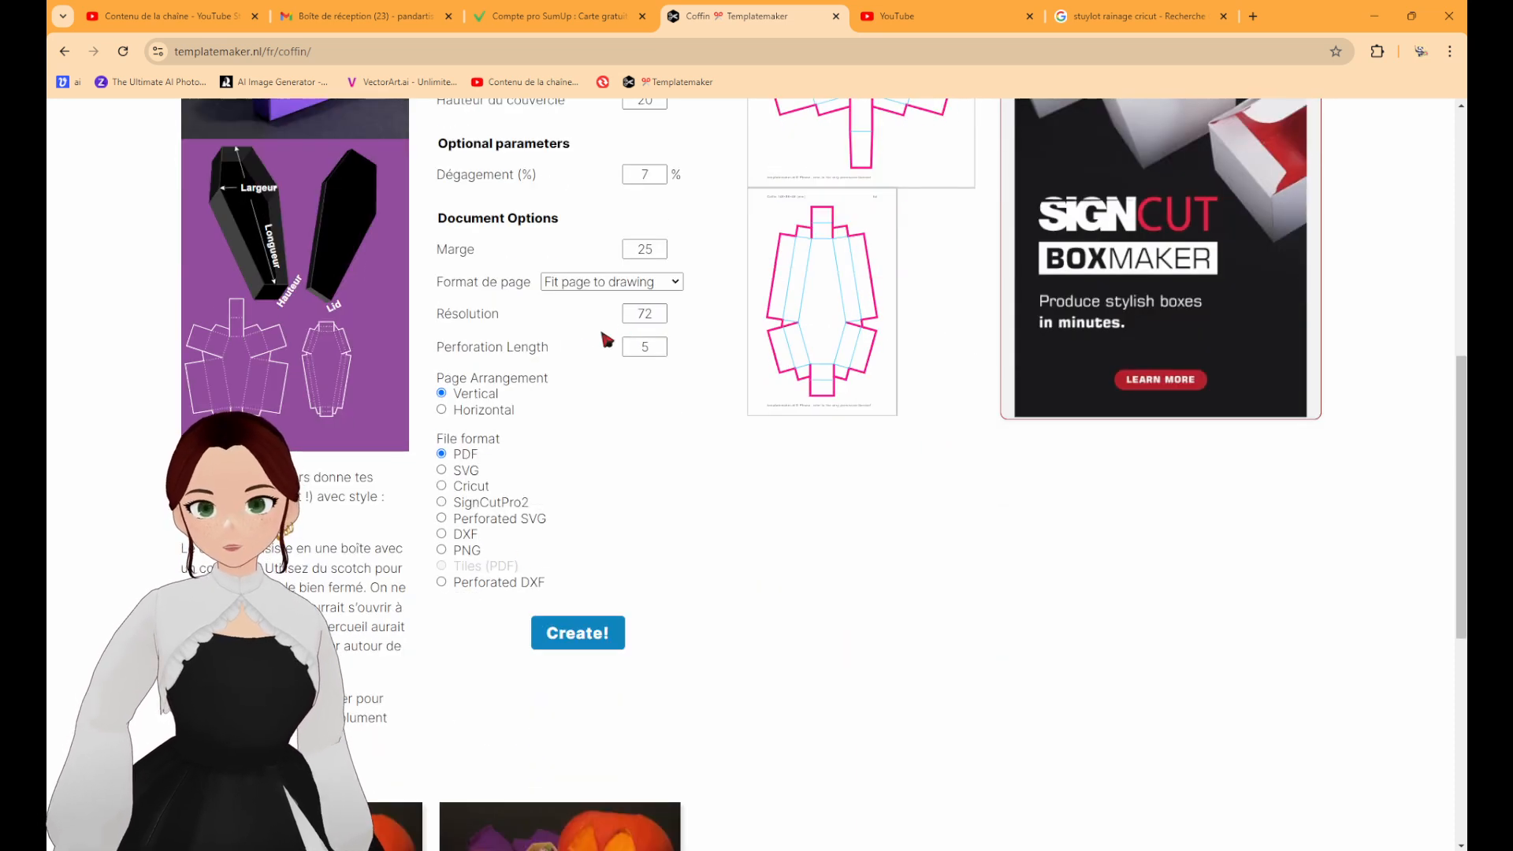
left_click(641, 288)
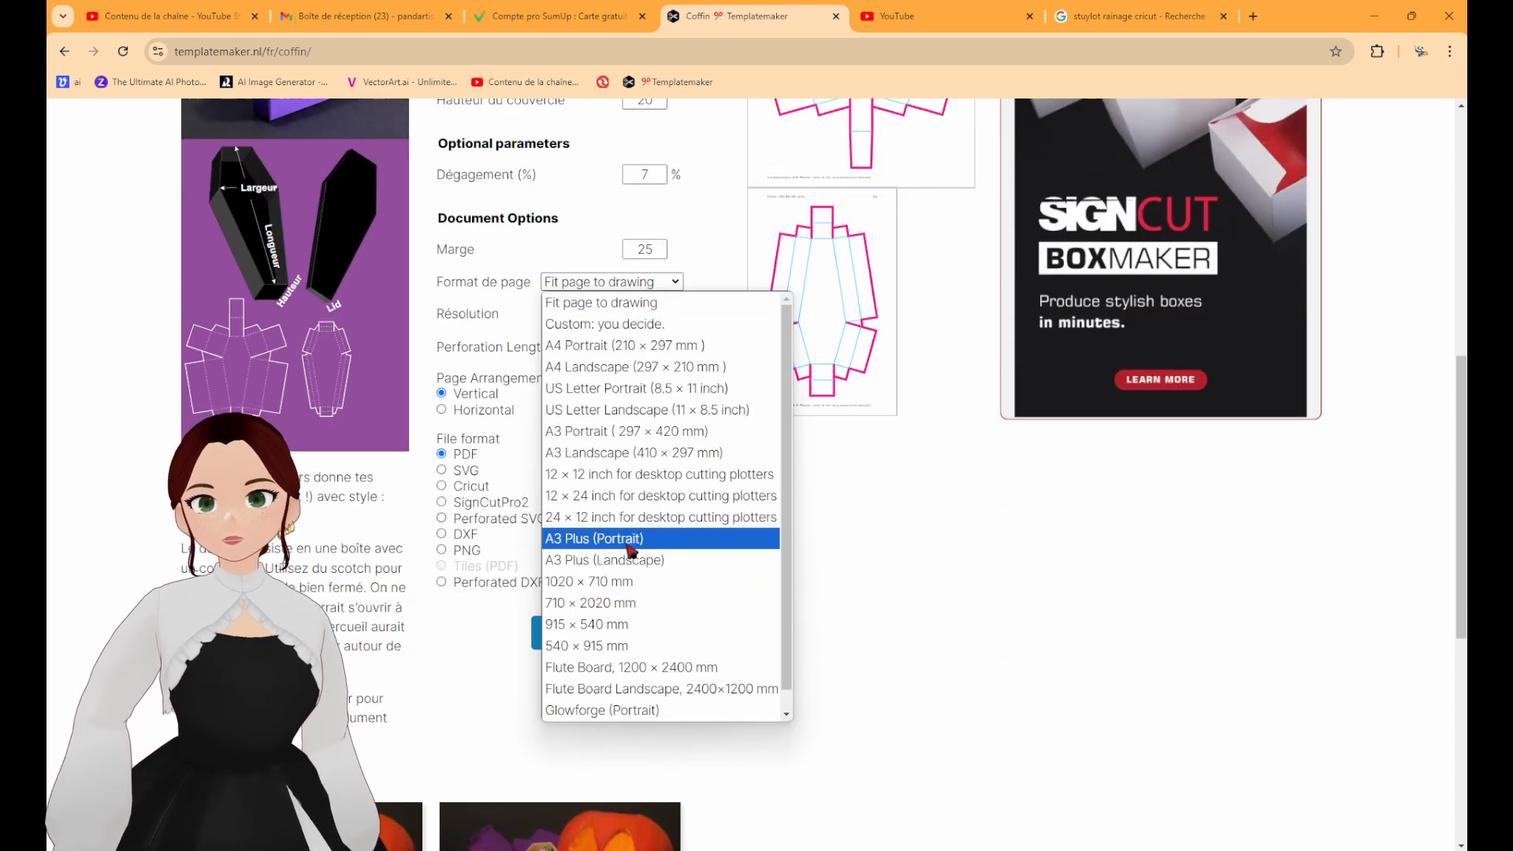
left_click(700, 480)
scroll(620, 442, "up", 4)
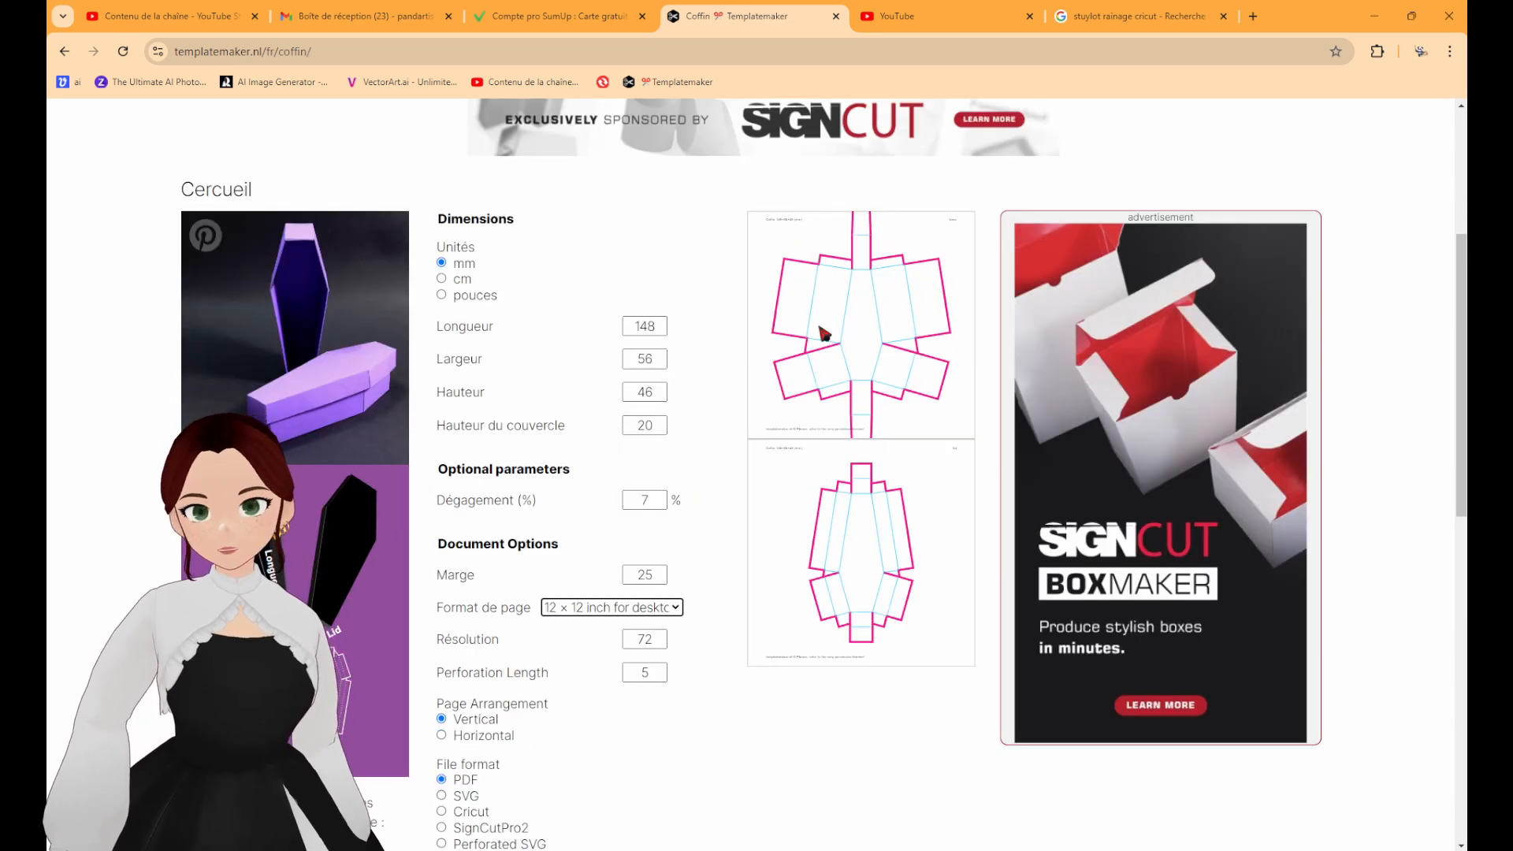
Set the coffin's length (Longueur) to 140 mm and its height (Hauteur) to 40 mm.
left_click_drag(655, 327, 651, 326)
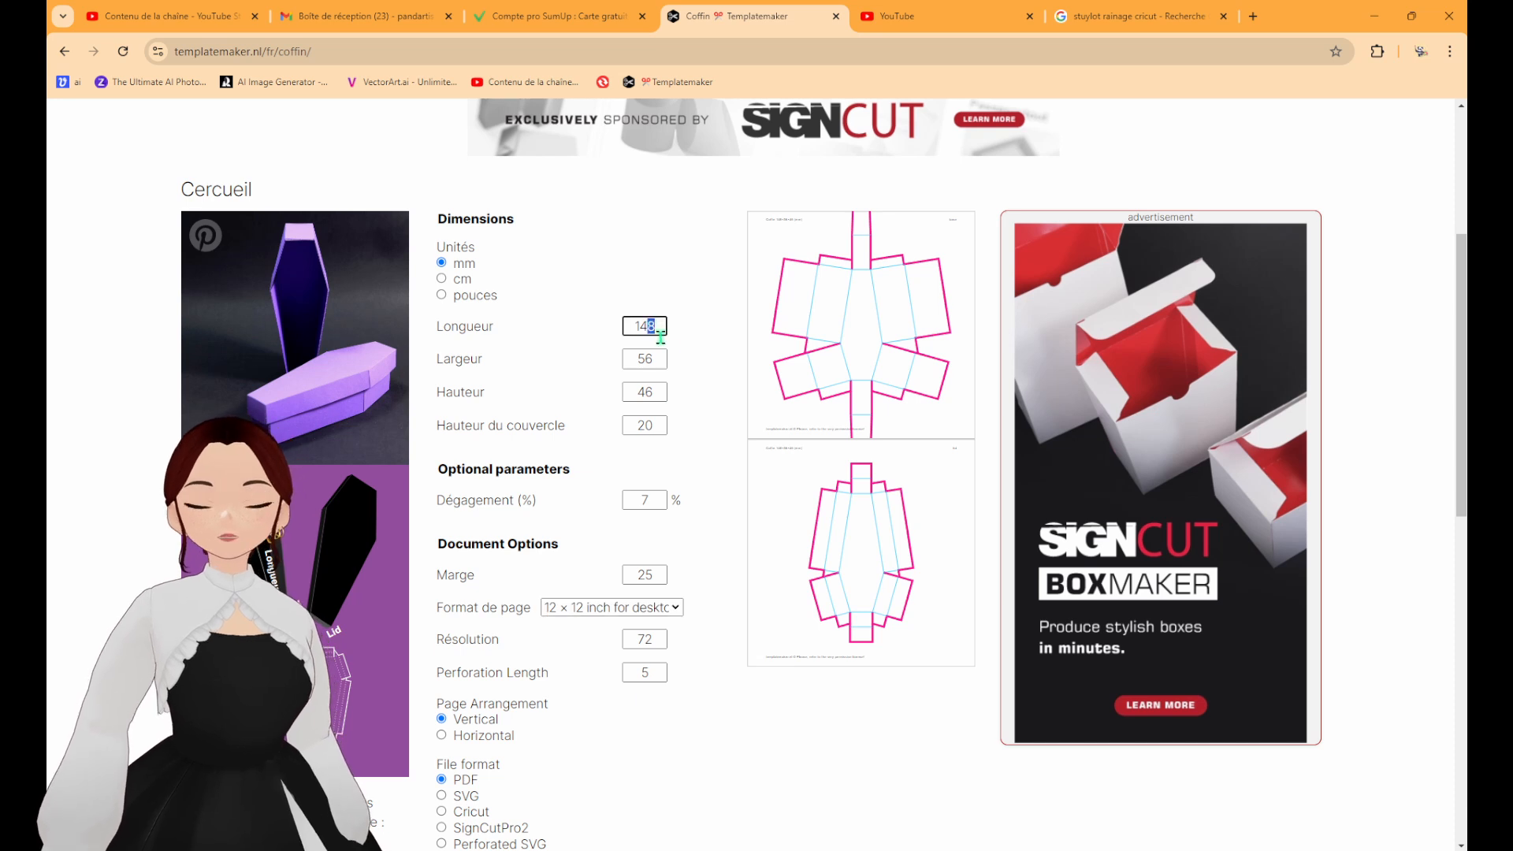
type("0")
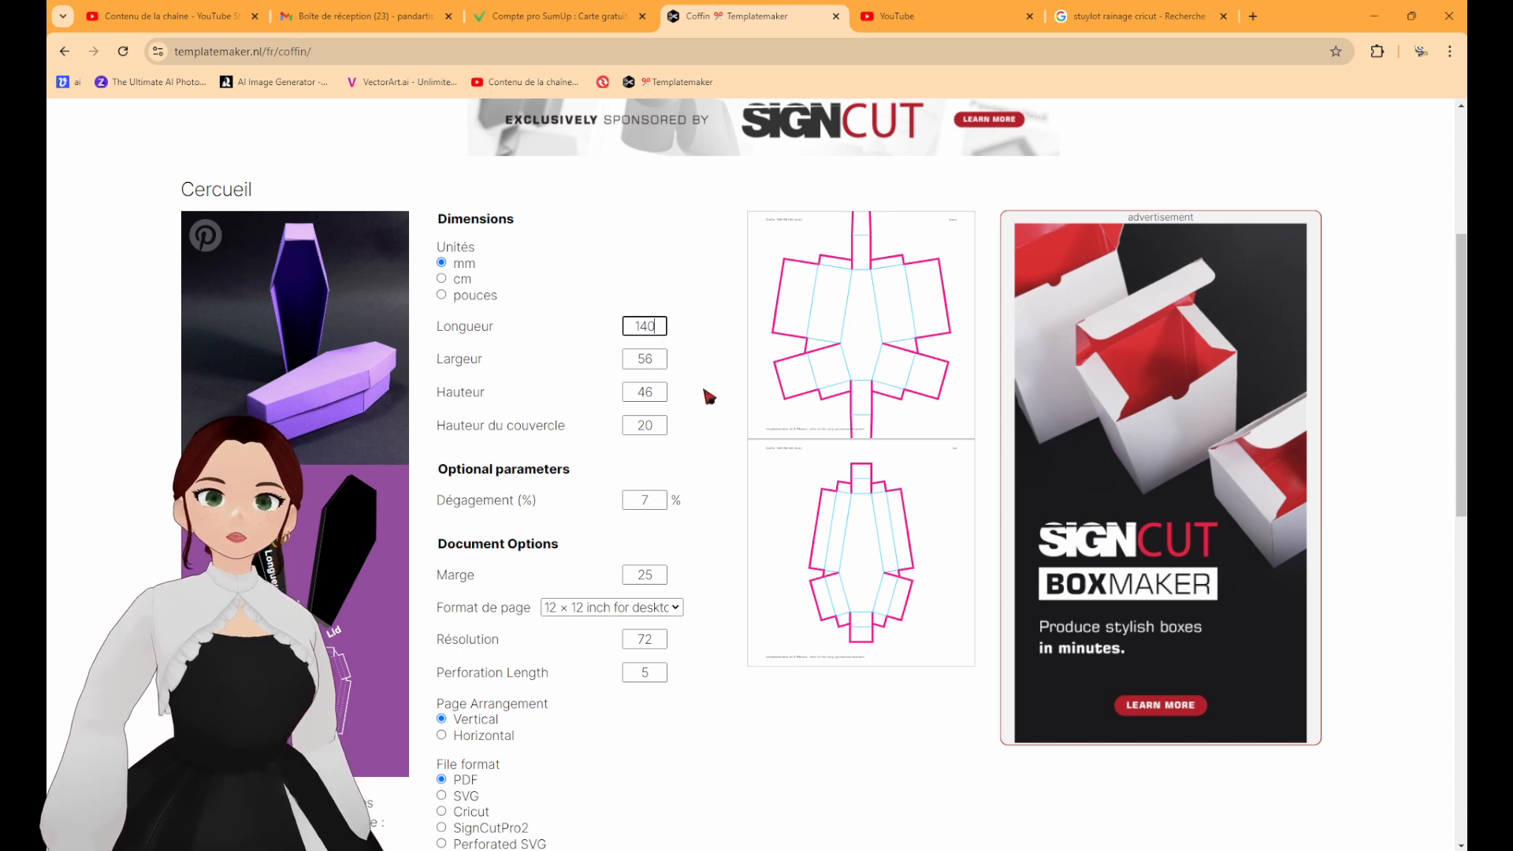
left_click(625, 278)
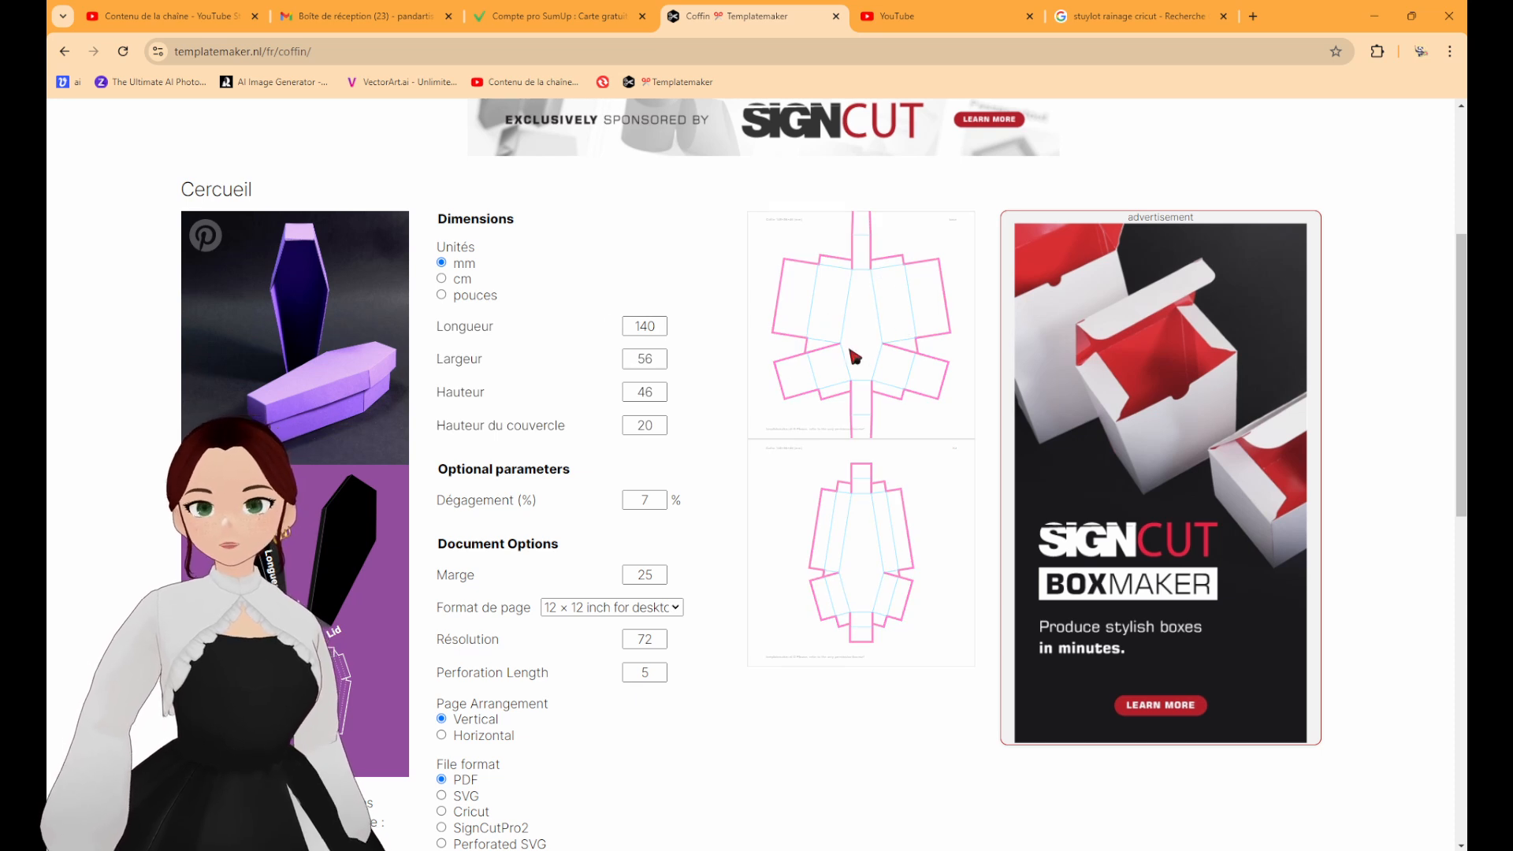
left_click_drag(663, 357, 609, 369)
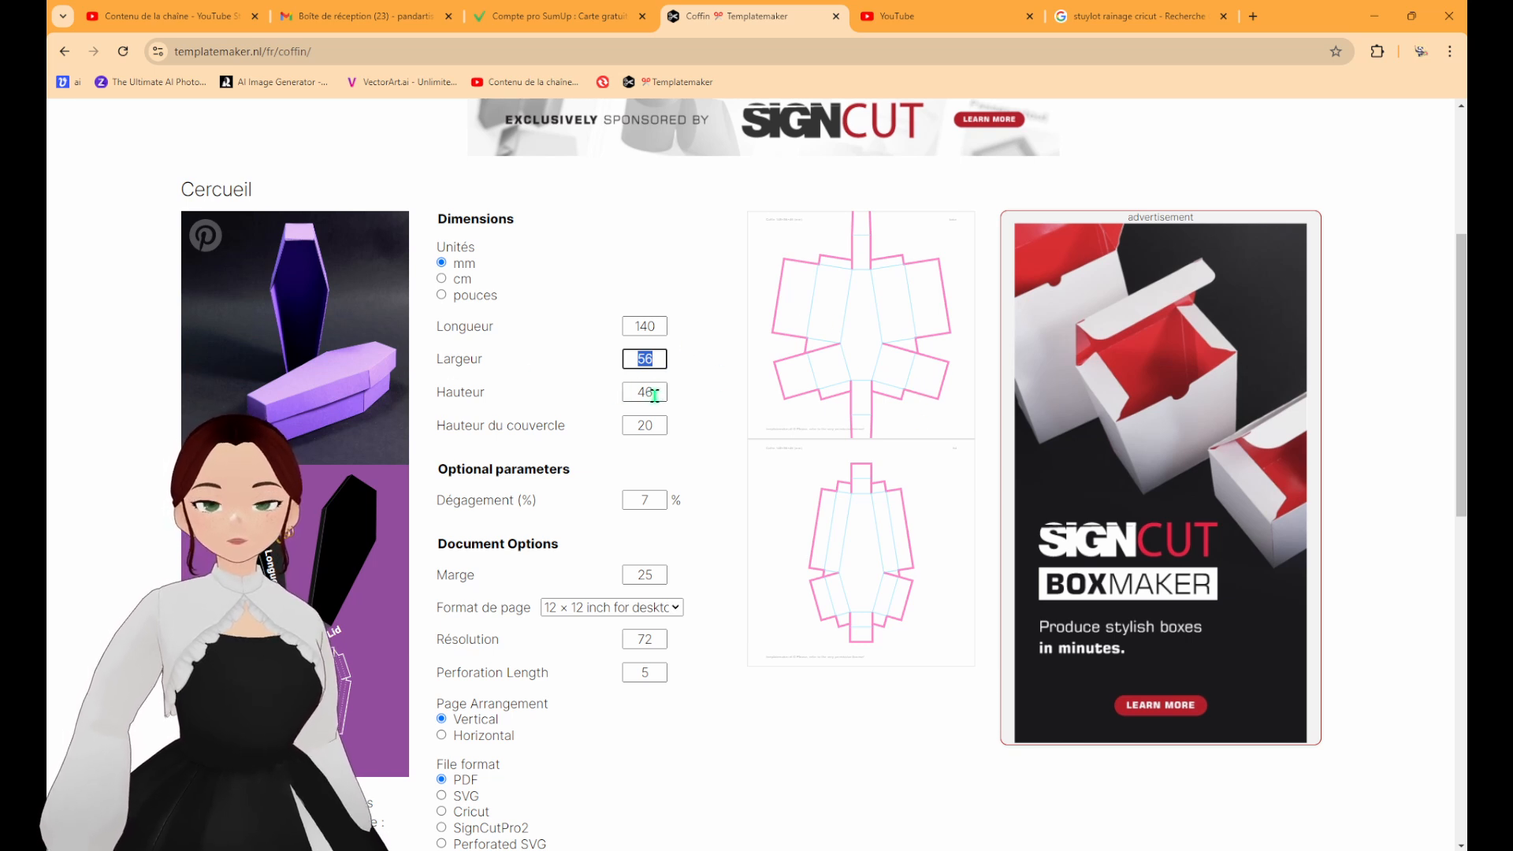
left_click_drag(661, 391, 604, 399)
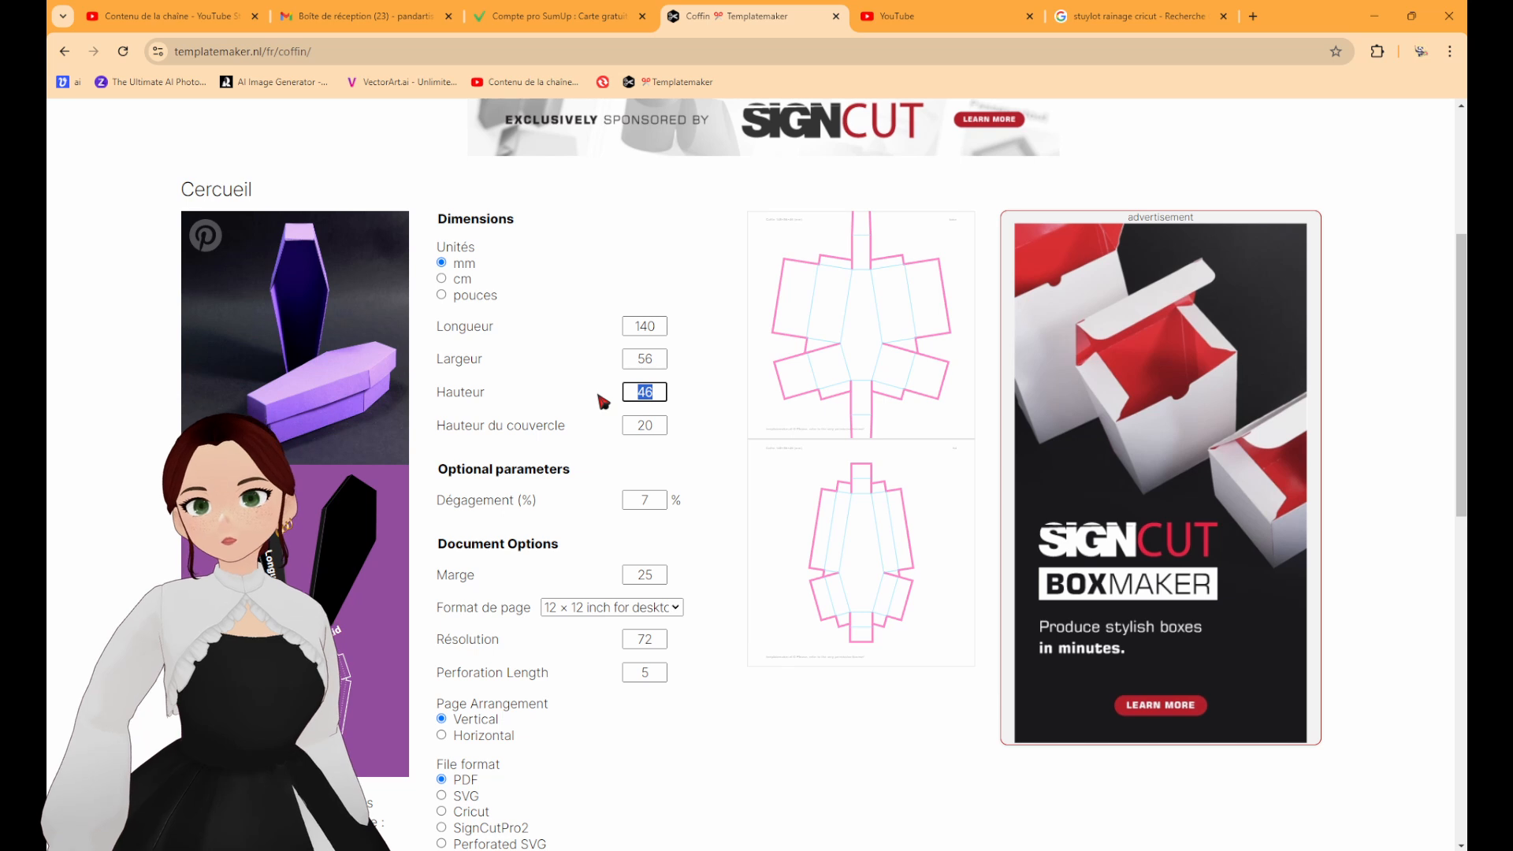
type("40")
left_click(703, 432)
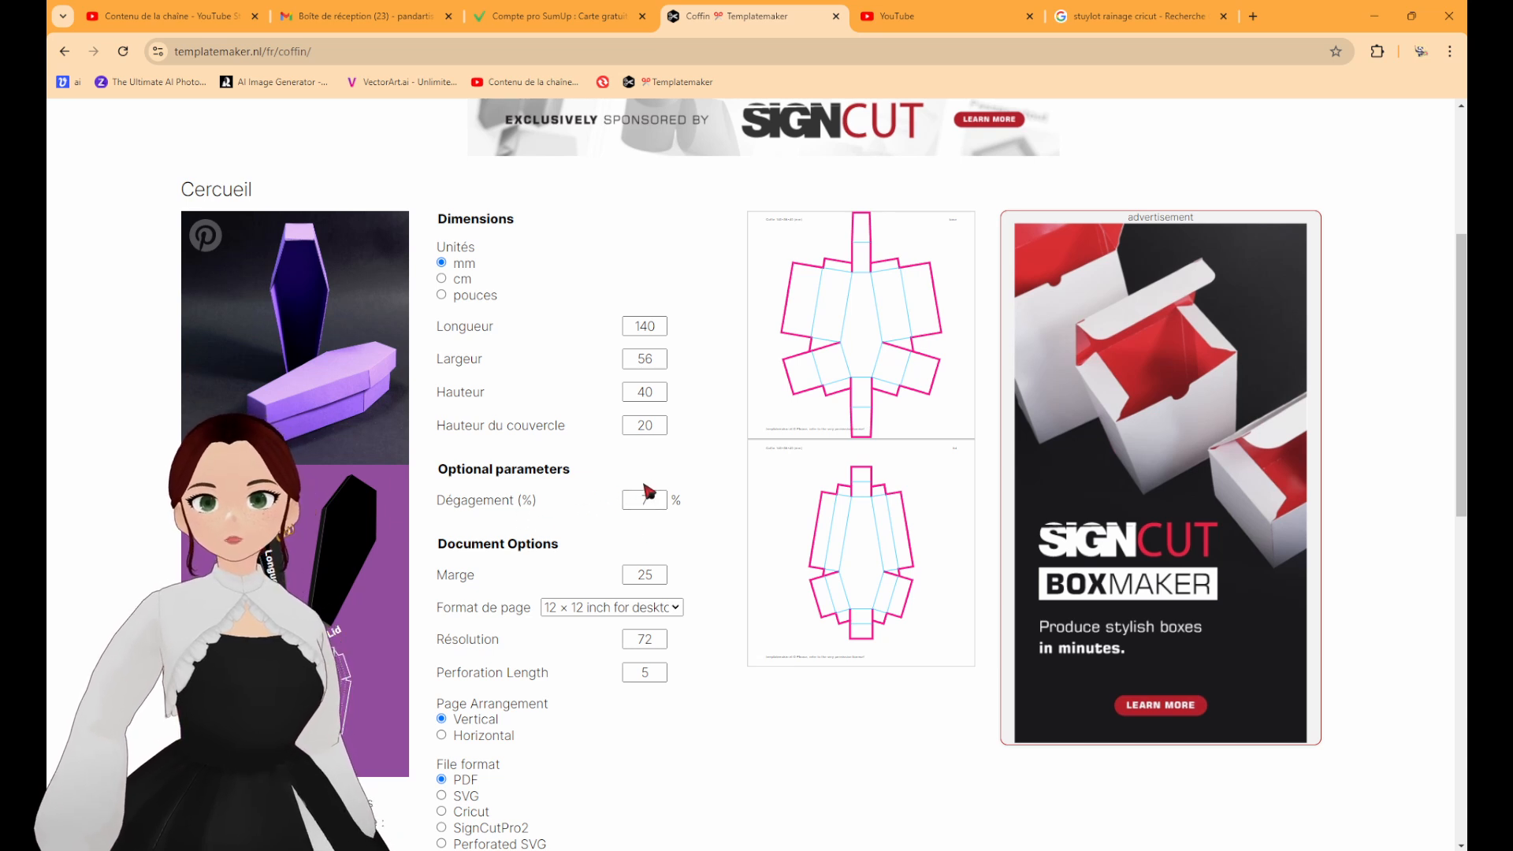
Choose Cricut as the file format and generate the coffin template for download.
scroll(682, 370, "down", 2)
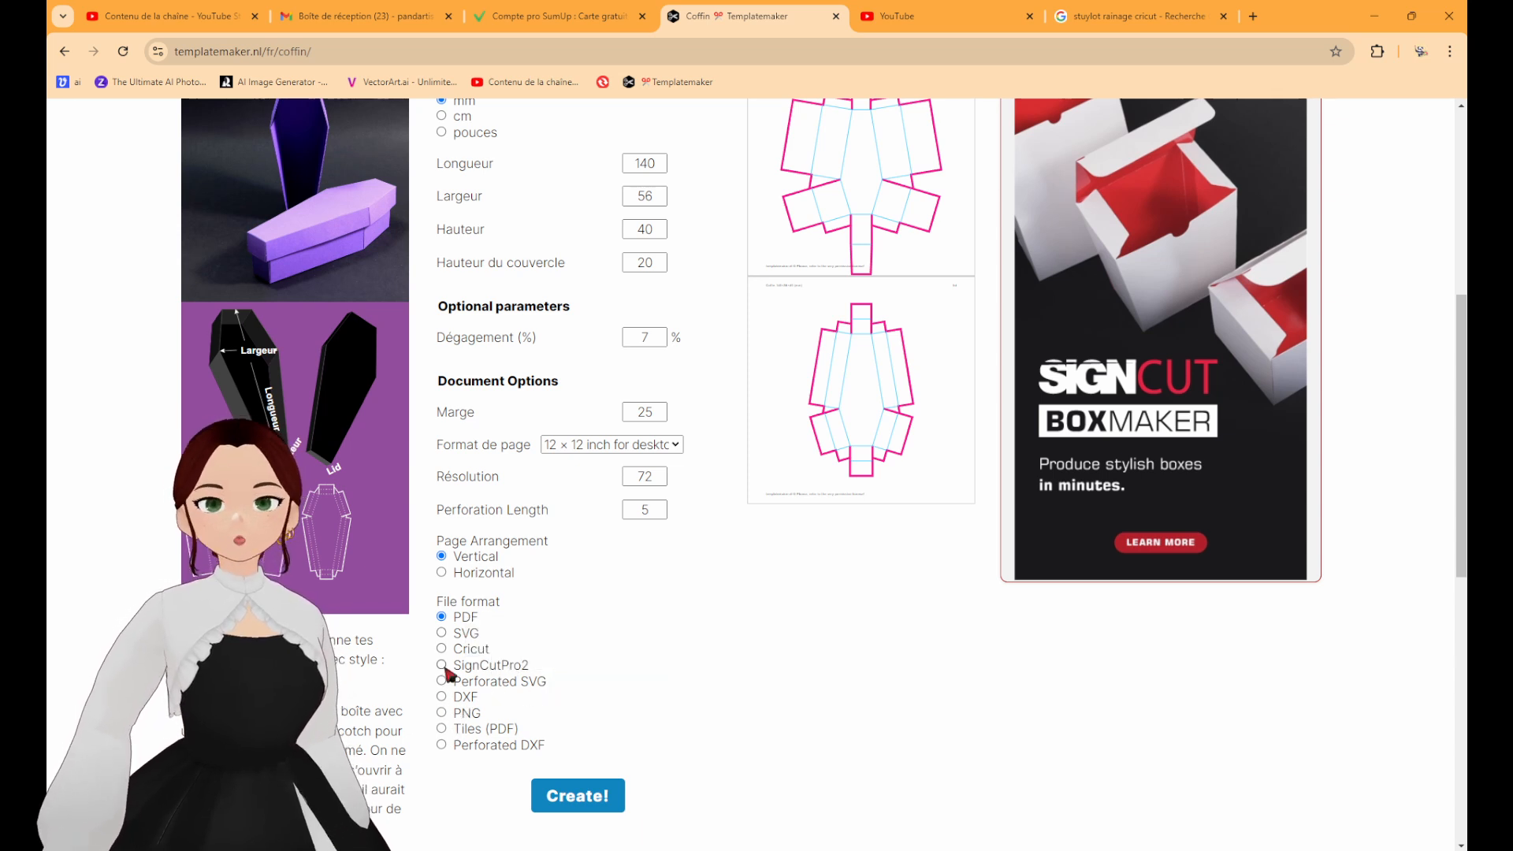
left_click(443, 649)
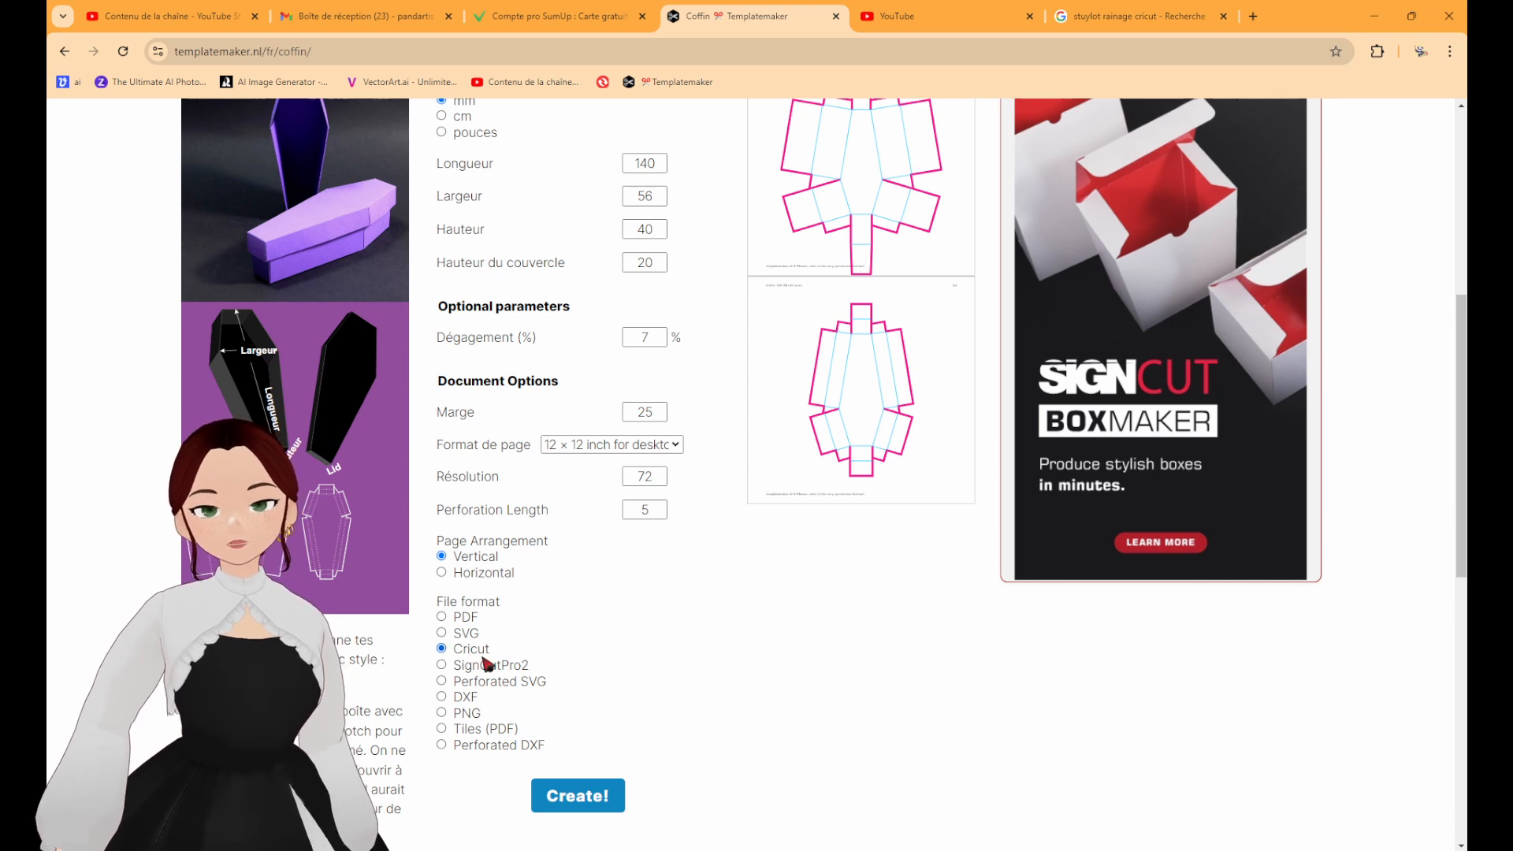
left_click(577, 792)
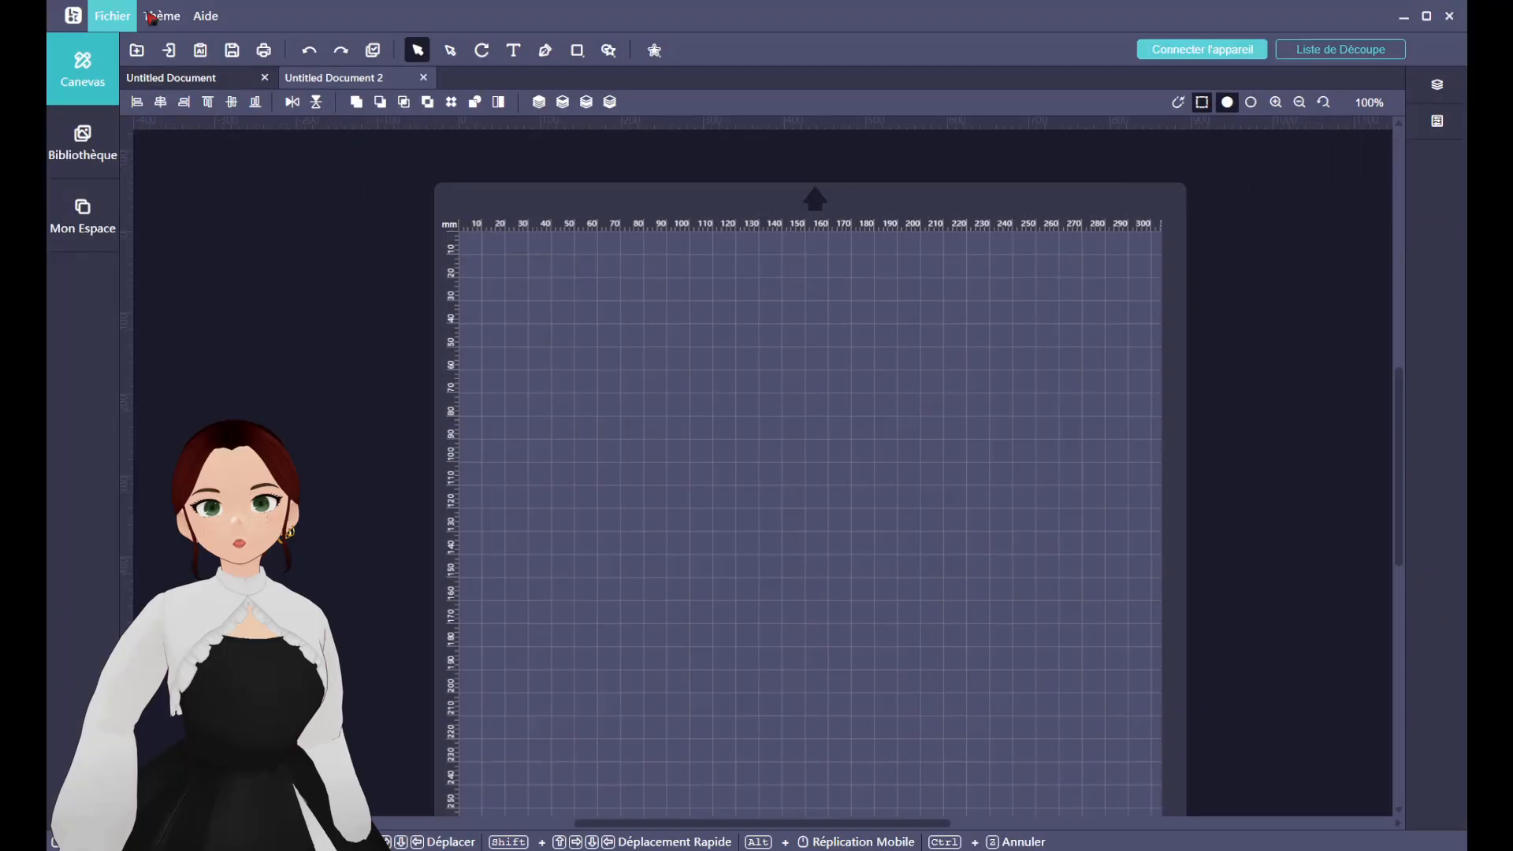
Switch to the LOKLiK cutting software and import the coffin template file from the Téléchargements folder.
left_click(168, 50)
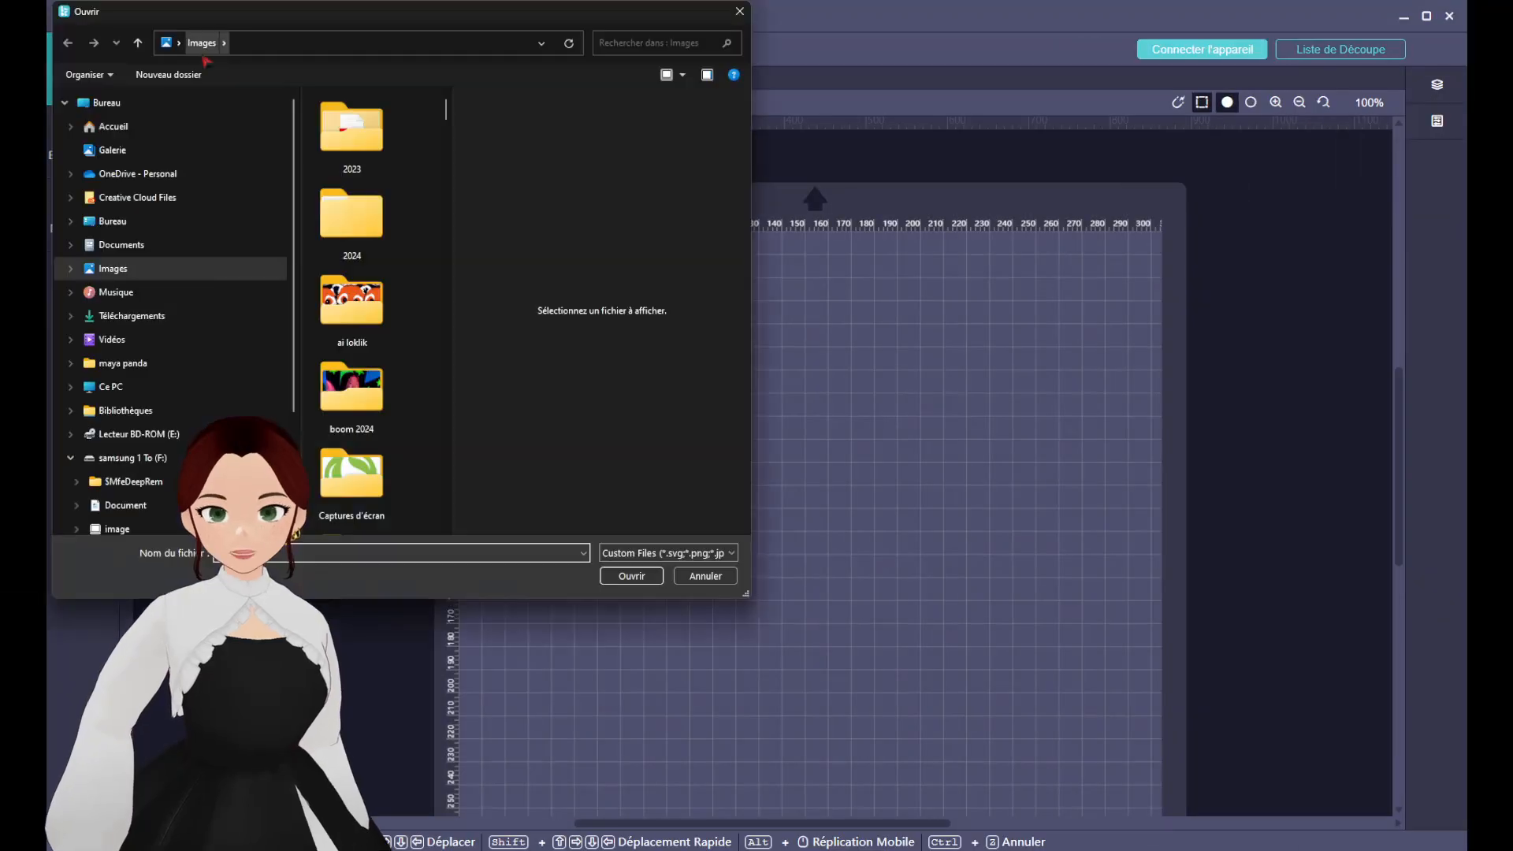
left_click(131, 315)
left_click(351, 158)
left_click(634, 575)
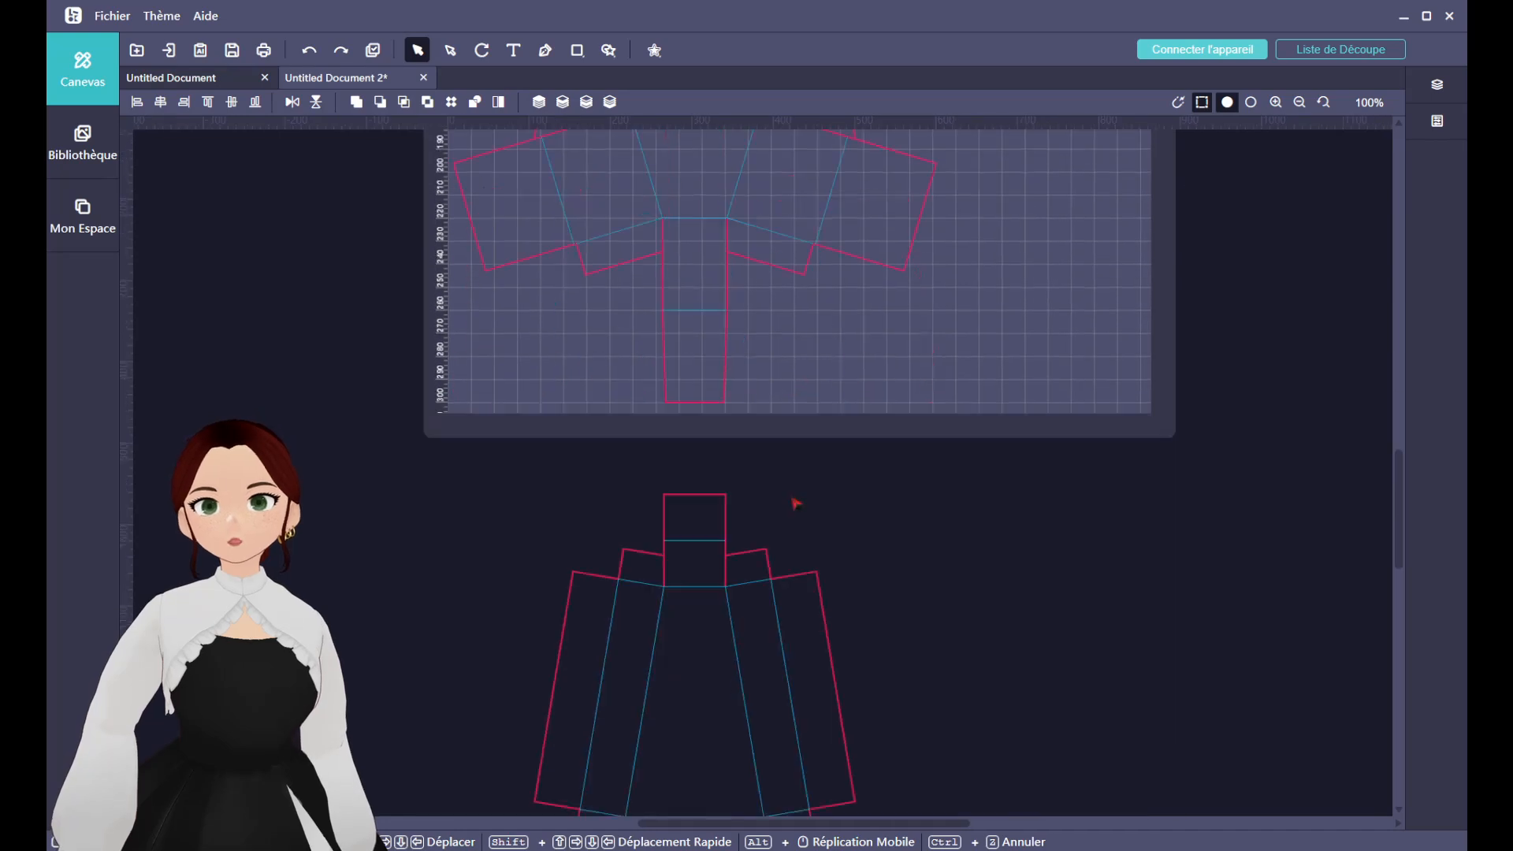
Move the imported coffin pattern toward the middle of the mat and ungroup it into separate shapes.
left_click_drag(661, 384, 734, 402)
scroll(945, 359, "down", 5)
scroll(905, 405, "up", 5)
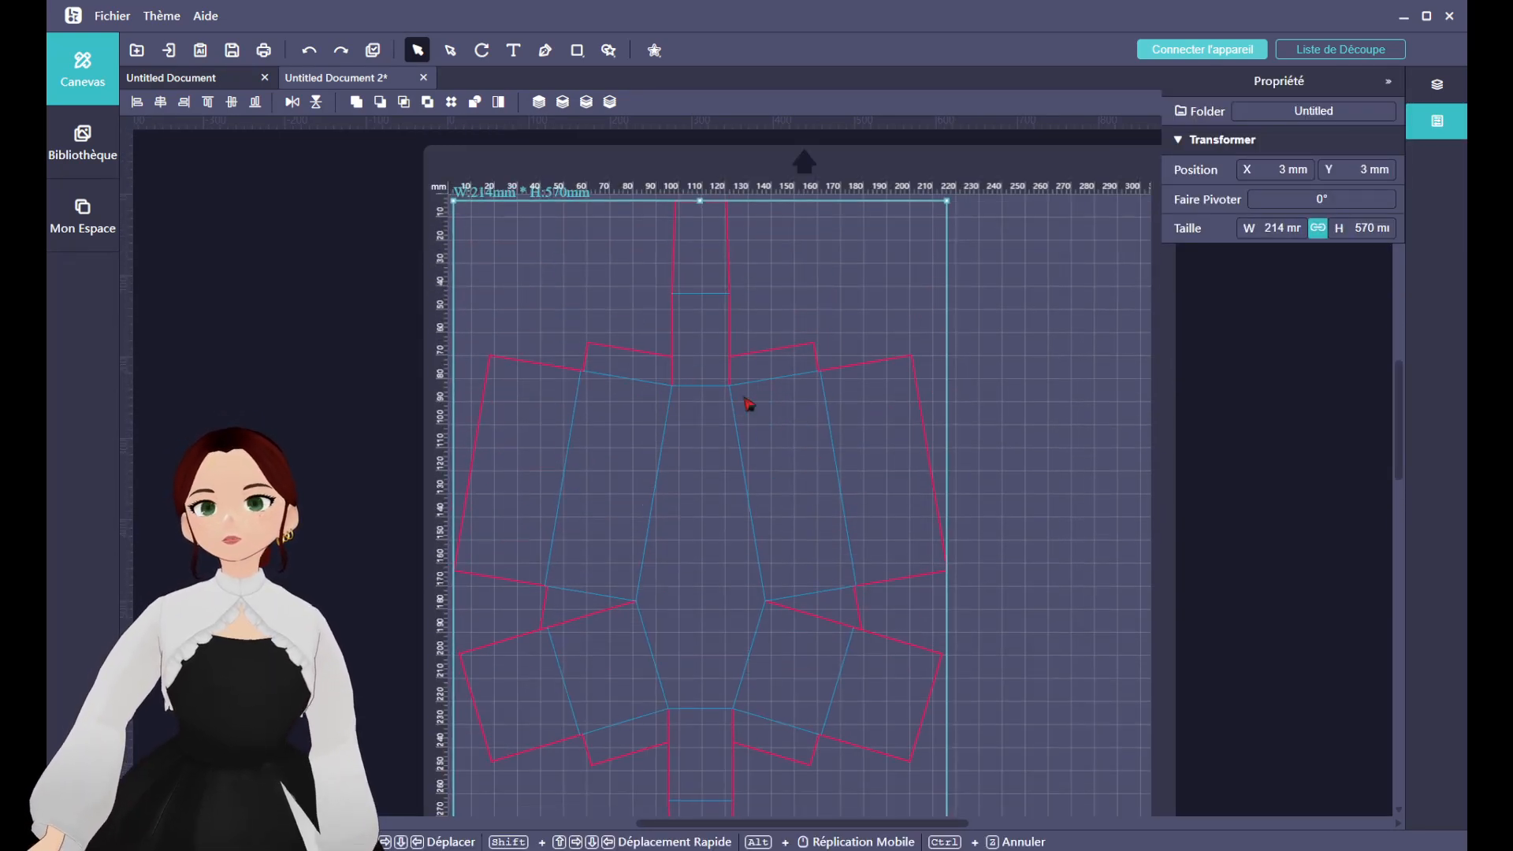
scroll(686, 398, "up", 2)
left_click(633, 394)
left_click(676, 392)
left_click(680, 396)
scroll(678, 417, "down", 10)
scroll(682, 431, "down", 3)
left_click_drag(790, 508, 942, 462)
scroll(938, 469, "up", 4)
mouse_move(767, 615)
left_mouse_down()
mouse_move(805, 628)
mouse_move(754, 622)
left_mouse_up()
right_click(797, 629)
left_click(834, 805)
left_click(799, 588)
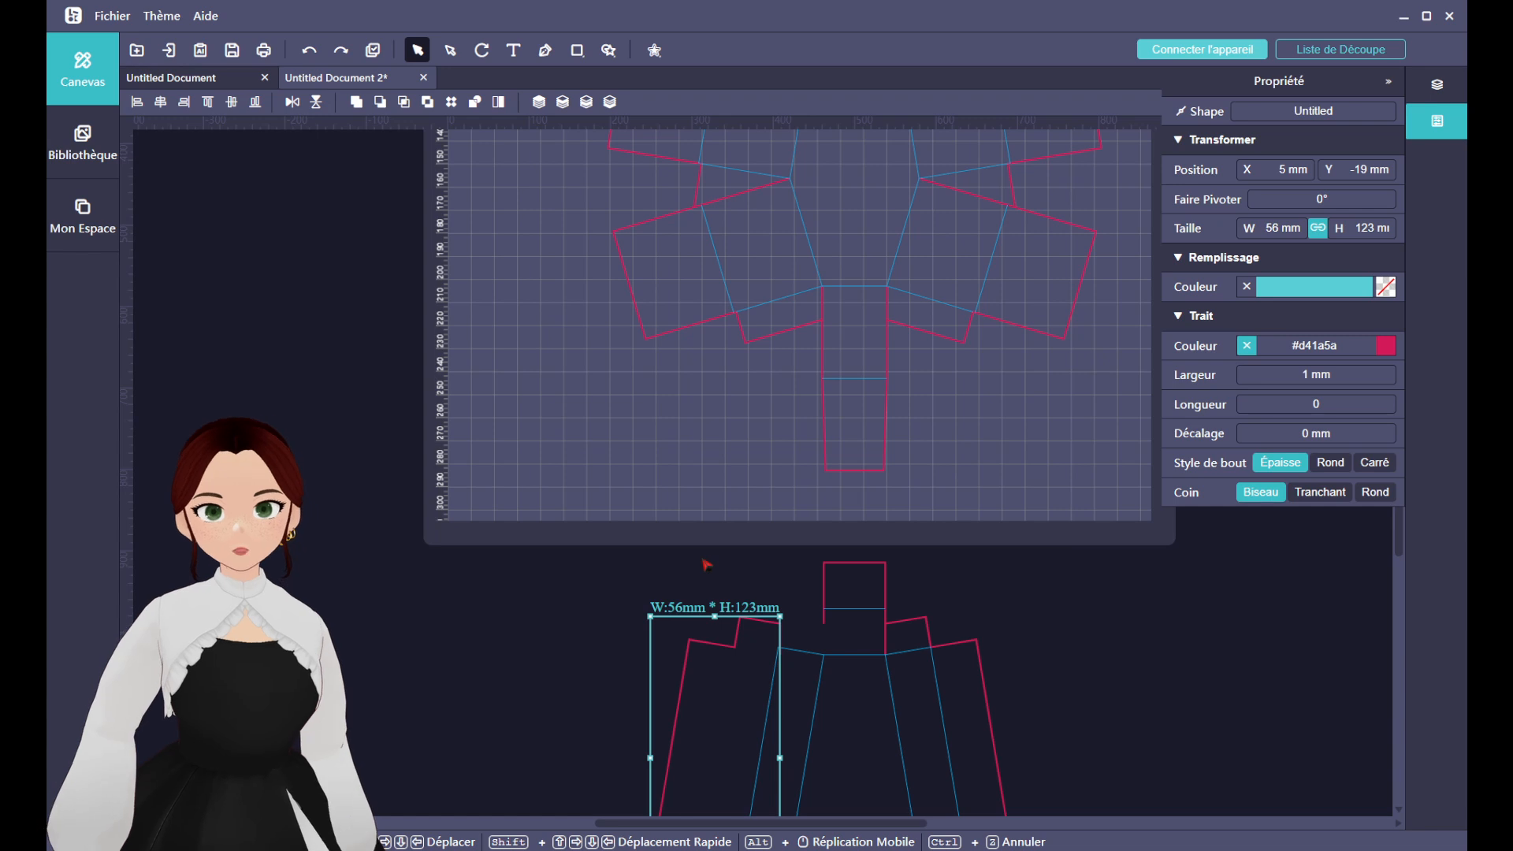
scroll(517, 636, "down", 3)
key("ctrl+z")
Group all shapes of the coffin lid and move the lid below the mat at X 3 mm, Y 326 mm.
left_click_drag(638, 392, 1064, 784)
scroll(970, 694, "down", 3)
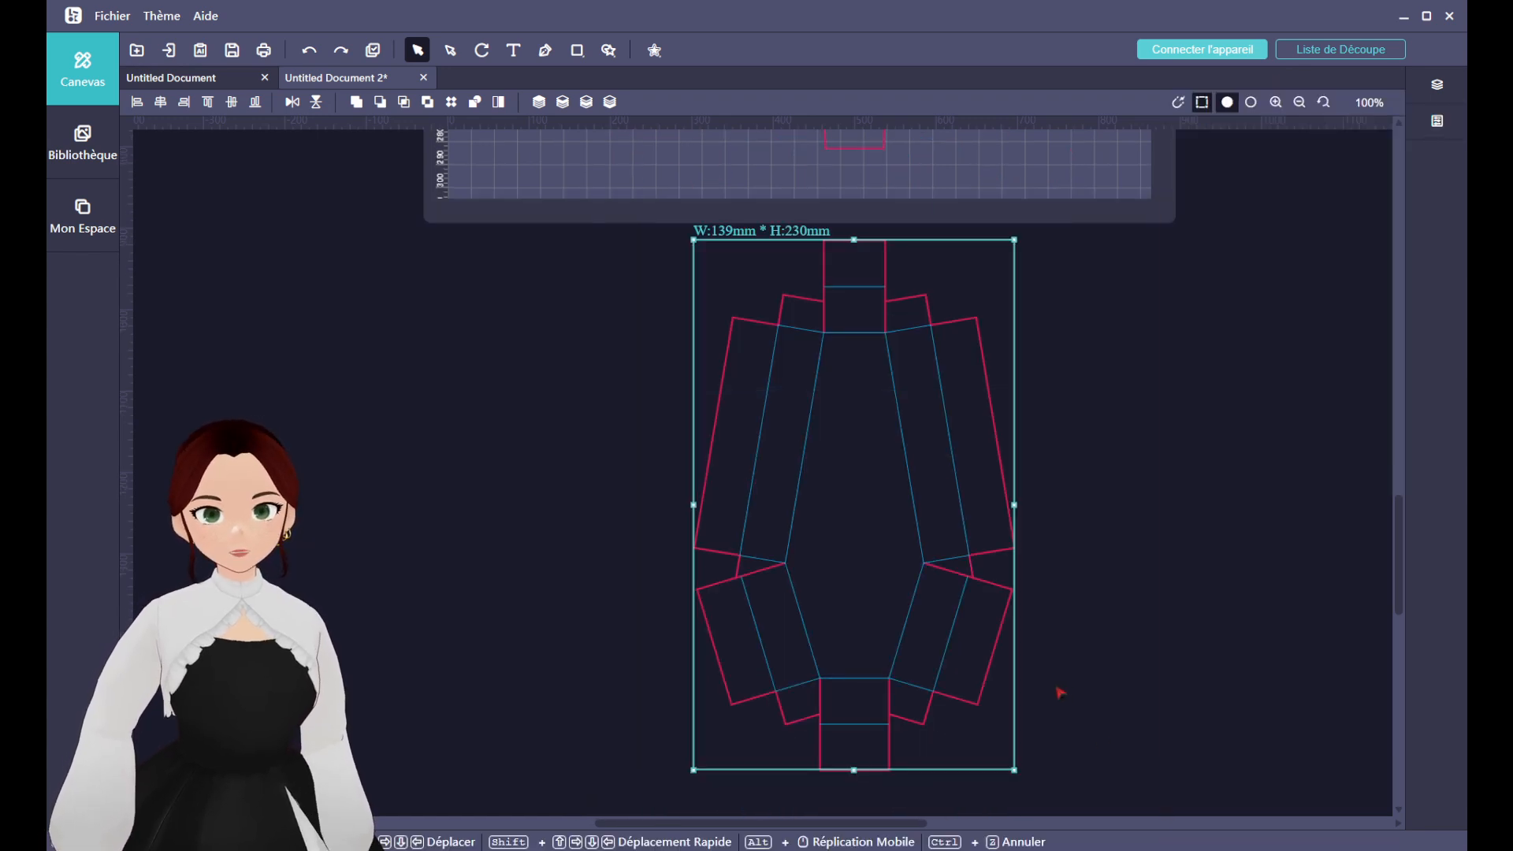
right_click(913, 596)
left_click(943, 676)
left_click_drag(747, 522, 508, 530)
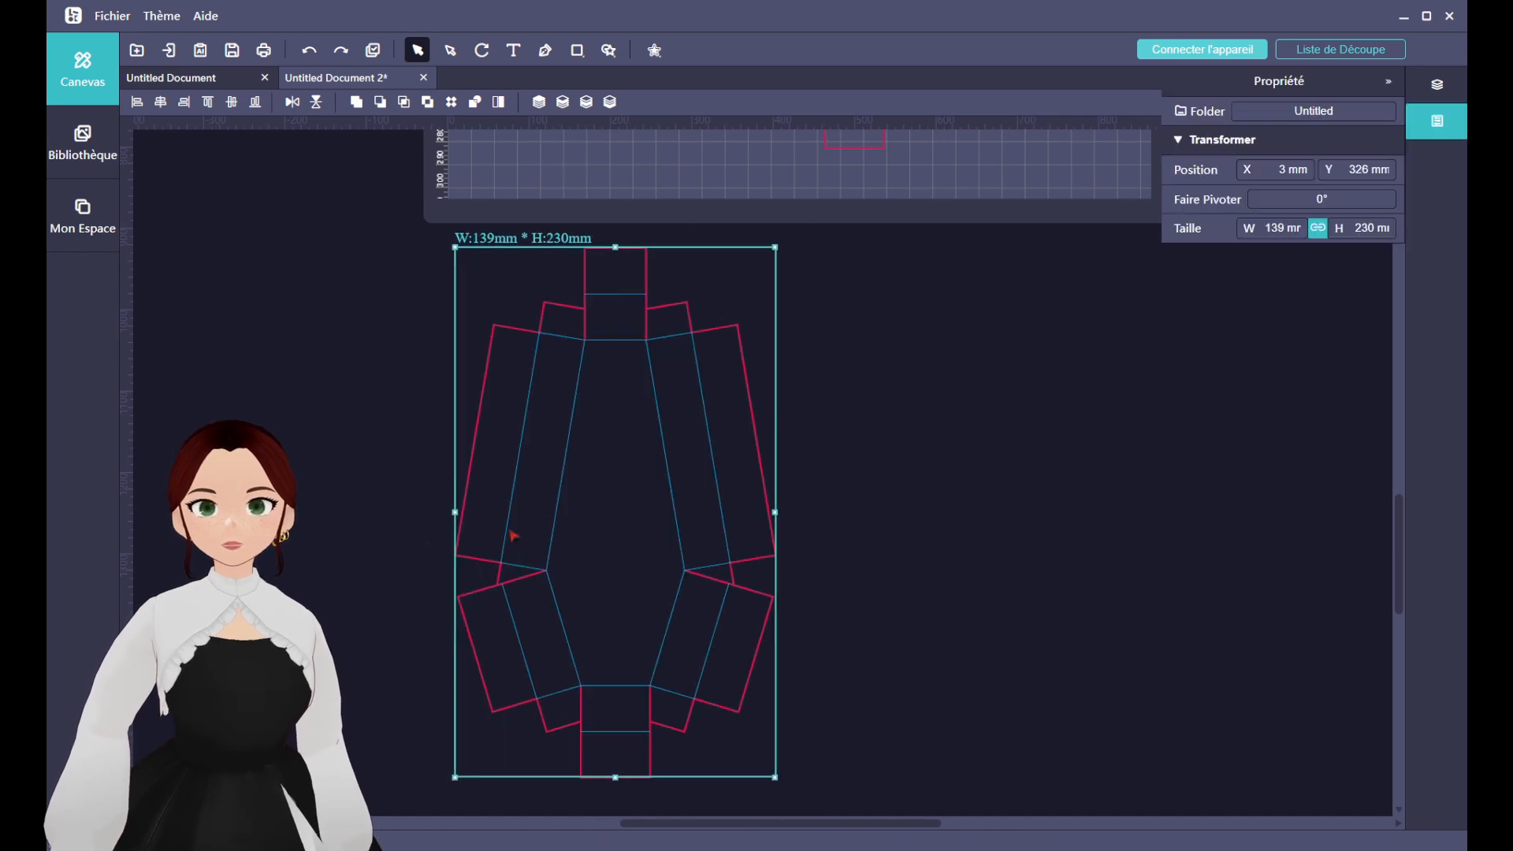
Group all shapes of the coffin base and place it on the mat at X 2 mm, Y 3 mm.
scroll(670, 473, "up", 5)
left_click_drag(623, 678, 1042, 441)
scroll(1049, 394, "up", 4)
scroll(696, 420, "down", 3)
scroll(702, 417, "up", 2)
scroll(725, 488, "down", 3)
left_click_drag(871, 487, 749, 528)
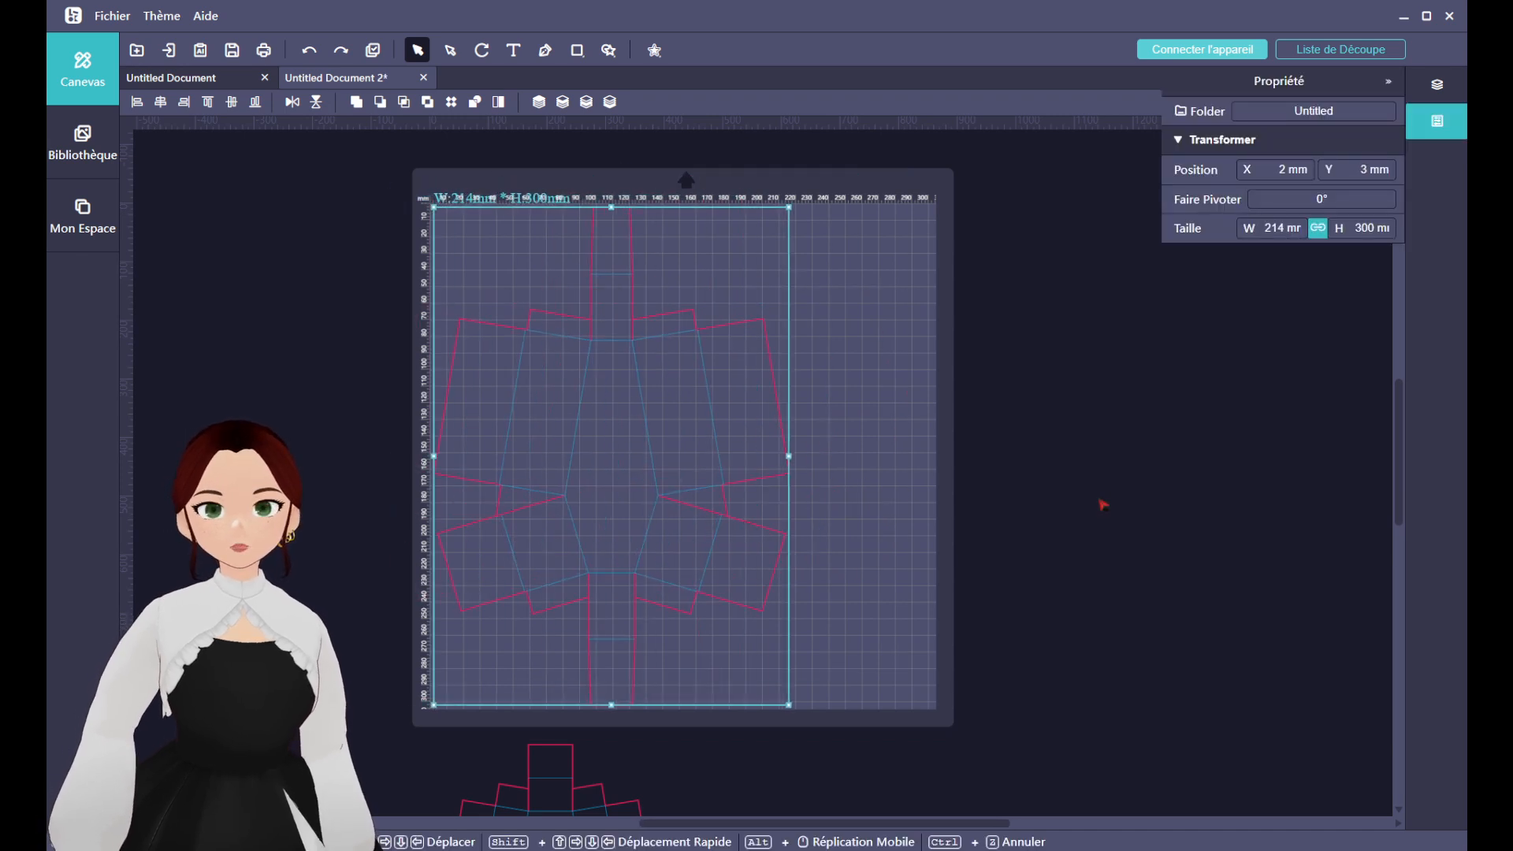
left_click(1102, 505)
Move the lid group onto the mat near the base's right side, around X 160 mm, Y 5 mm.
scroll(1025, 536, "down", 5)
key("ctrl+a")
left_click(838, 670)
left_click_drag(594, 659, 966, 179)
scroll(938, 315, "up", 4)
left_click_drag(917, 363, 802, 426)
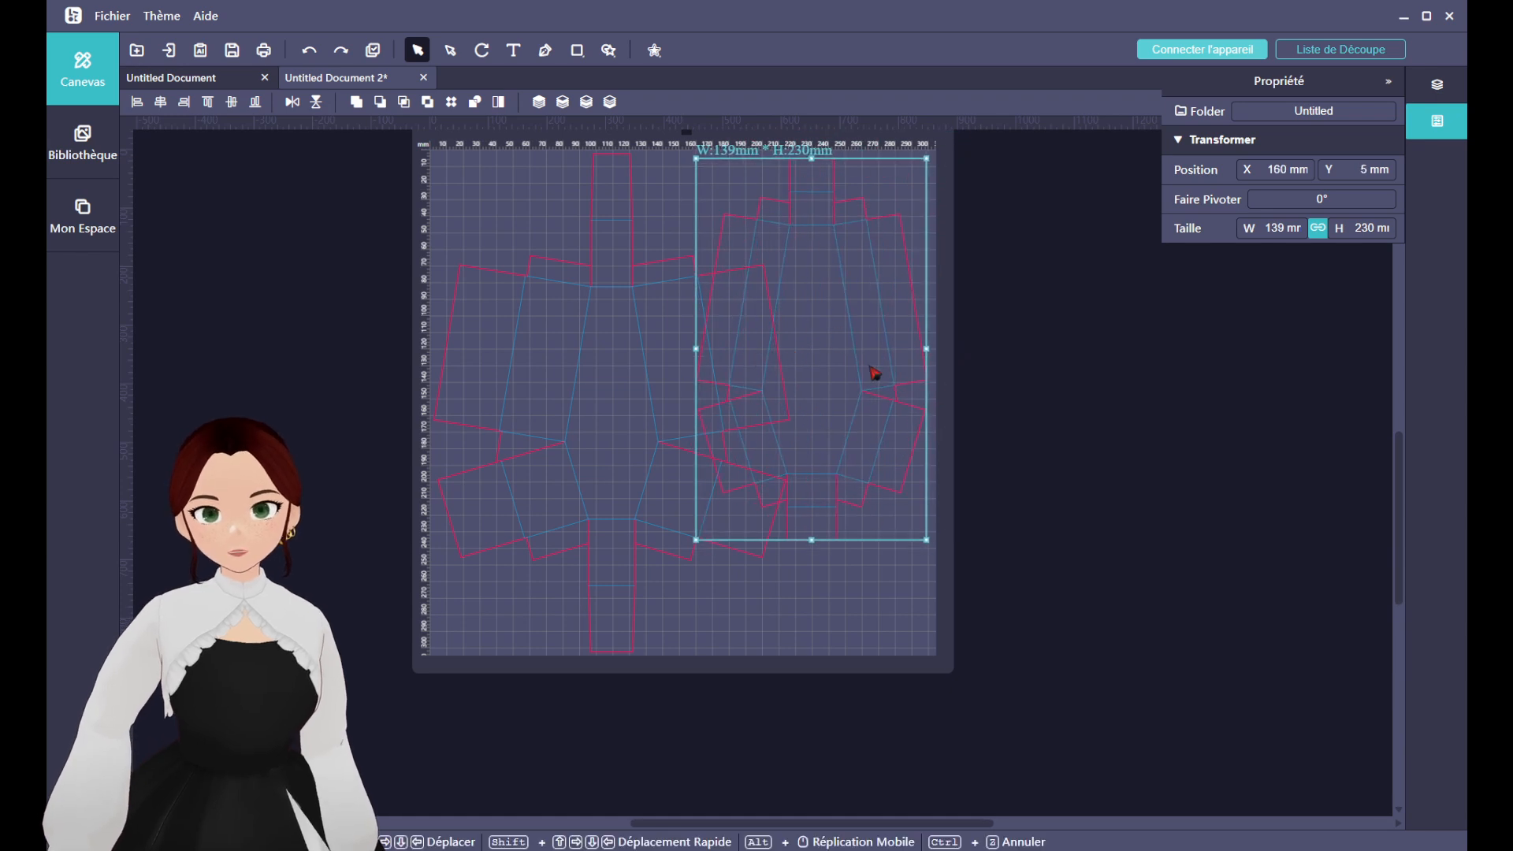
scroll(875, 372, "up", 2)
mouse_move(828, 490)
left_mouse_down()
mouse_move(935, 528)
mouse_move(837, 479)
left_mouse_up()
Scale the base and lid down together and shift the lid away from the base.
left_click_drag(476, 316, 896, 691)
left_click_drag(935, 761, 817, 578)
left_click(793, 470)
left_click_drag(773, 507, 850, 512)
left_click(646, 560)
left_click(647, 560)
left_click_drag(706, 641, 741, 684)
key("ctrl+z")
left_click_drag(834, 558, 849, 585)
key("ctrl+z")
key("ctrl+z")
key("ctrl+z")
Resize both coffin parts together and place the 118 × 195 mm lid beside the base at X 184 mm, Y 4 mm.
left_click_drag(818, 641, 872, 695)
left_click(938, 632)
left_click_drag(855, 554, 904, 571)
left_click(936, 646)
key("ctrl+a")
left_click_drag(923, 697, 909, 685)
left_click(914, 646)
left_click_drag(862, 550, 886, 546)
left_click(1047, 550)
left_click(917, 543)
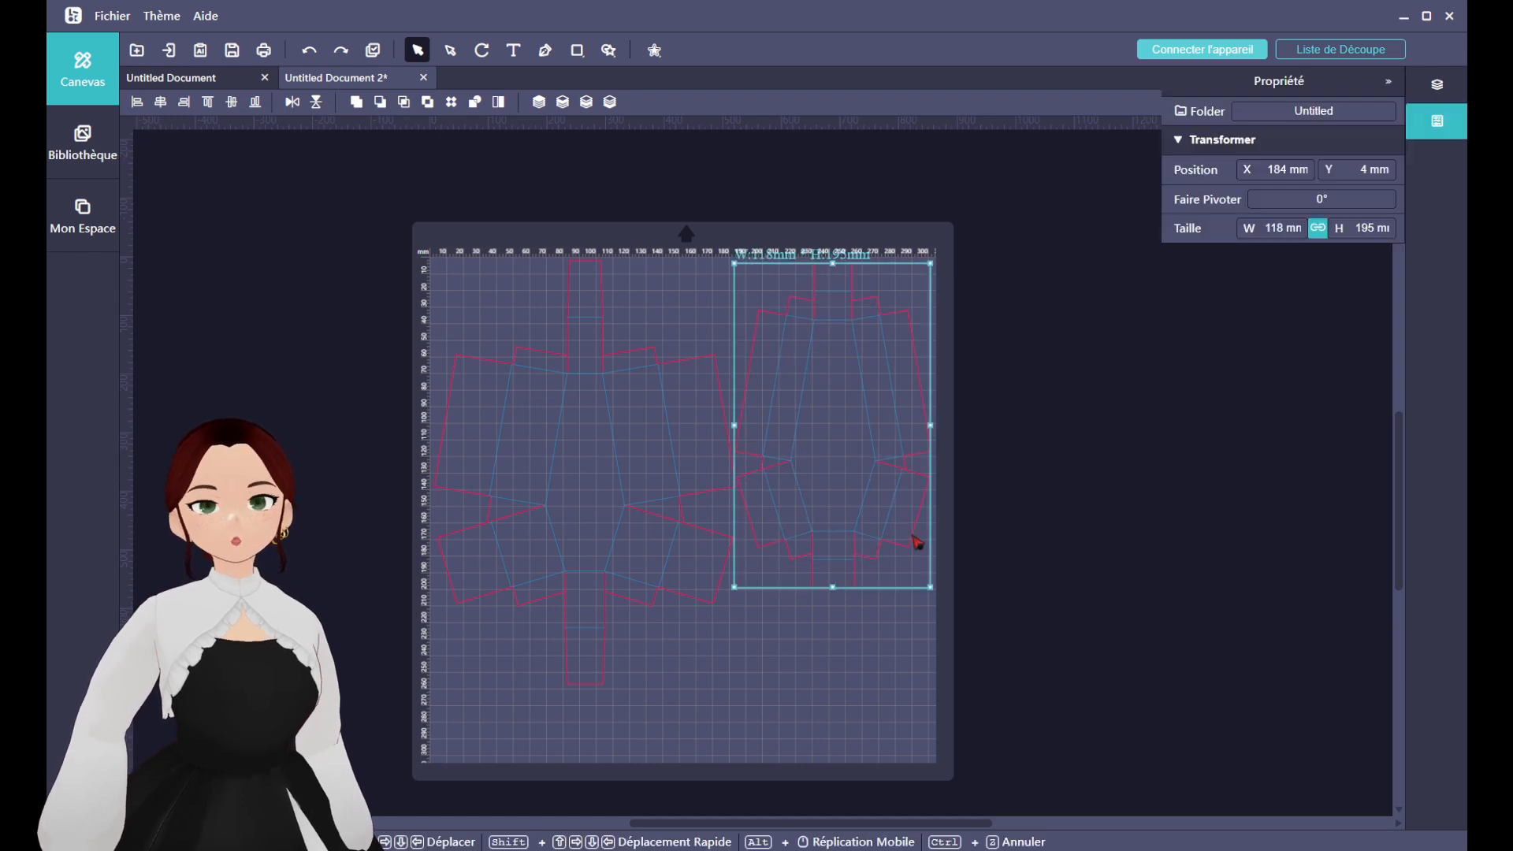
left_click(1085, 516)
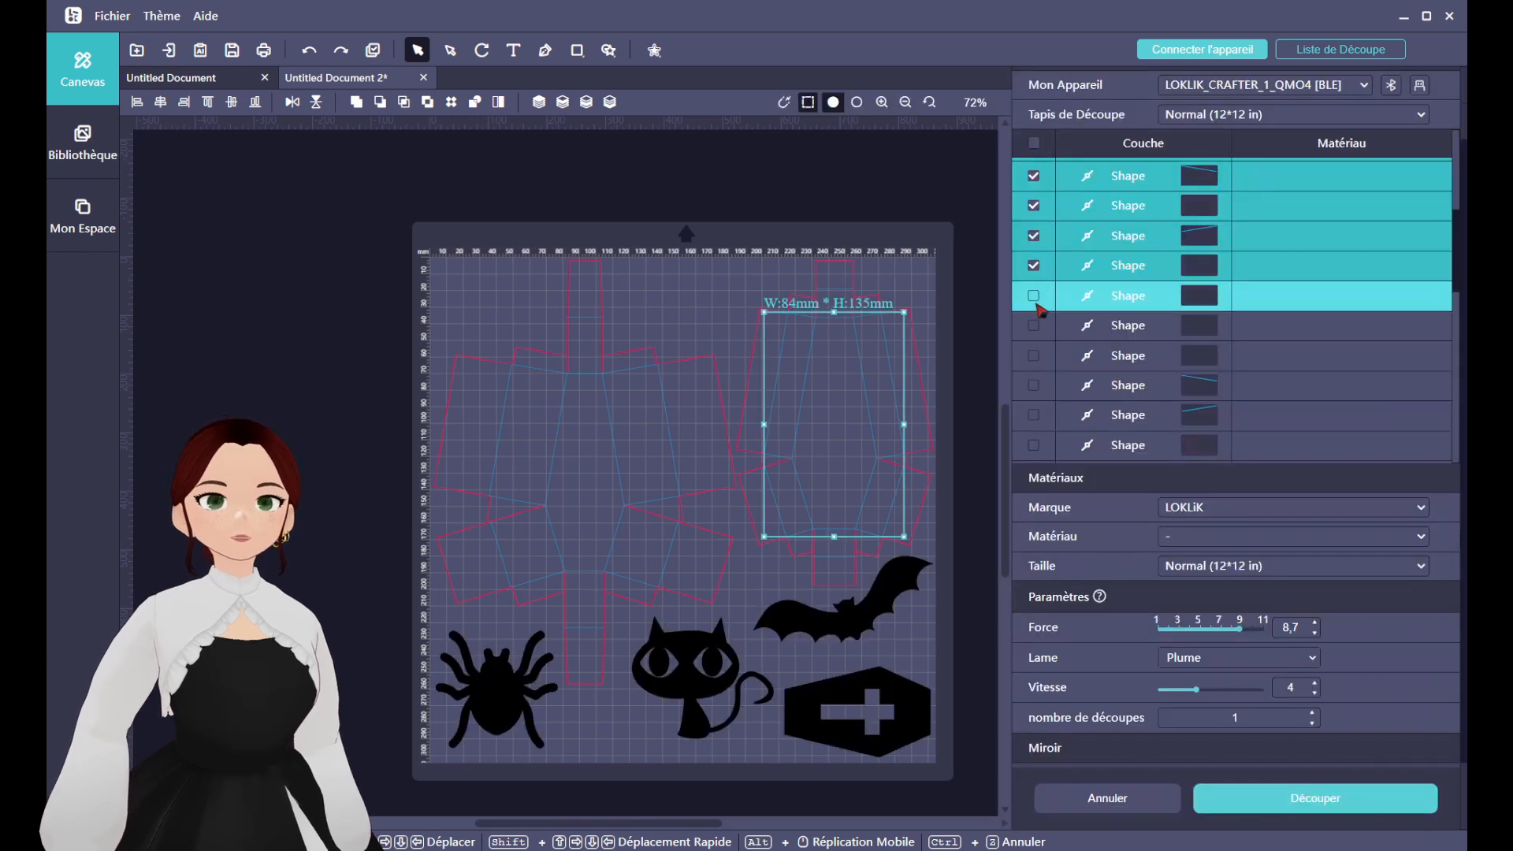
Add further blue fold-line shapes of the coffin to the selection in the cut list, leaving out the red outlines.
left_click(1033, 356)
left_click(1034, 385)
left_click(1033, 414)
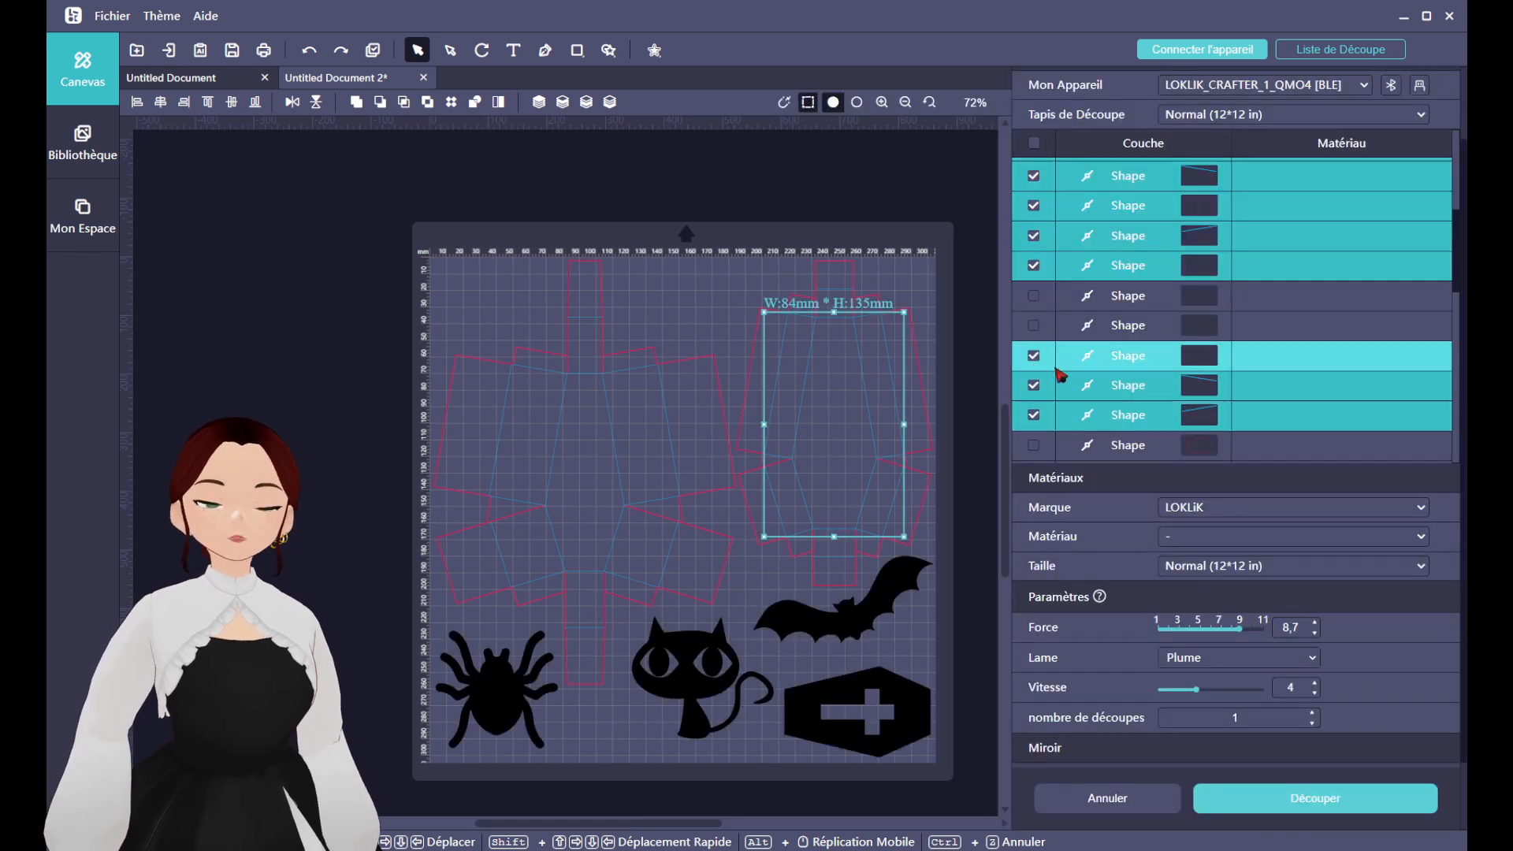
left_click(1034, 325)
left_click(1033, 326)
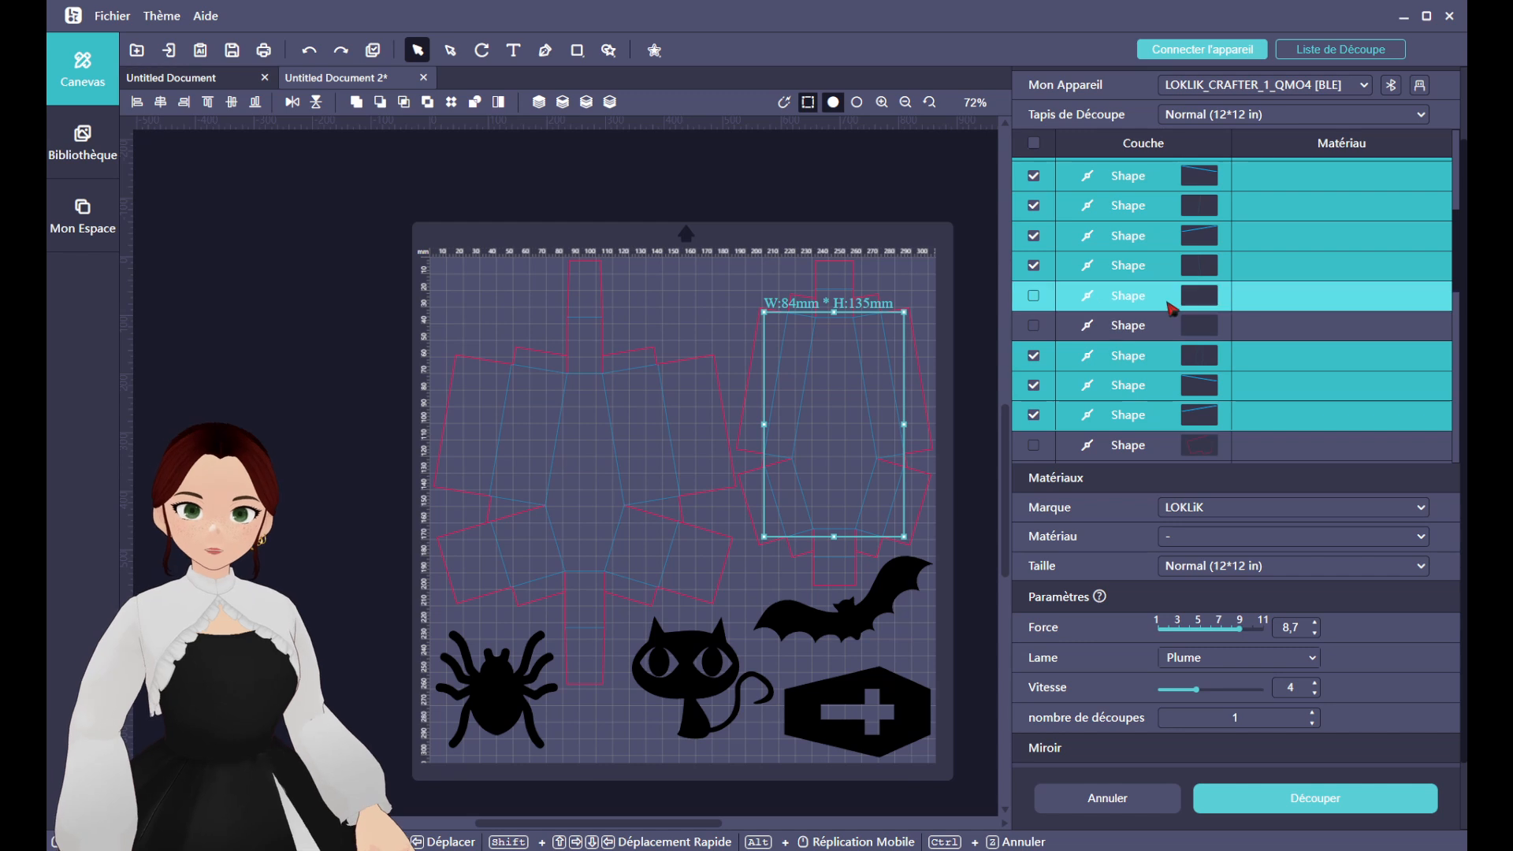
scroll(1135, 315, "down", 3)
left_click(1033, 300)
left_click(1034, 329)
left_click(1033, 359)
left_click(1033, 390)
left_click(1033, 420)
Include the remaining blue fold-line shapes in the cut-list selection, covering both the coffin base and the lid.
scroll(1048, 402, "down", 2)
left_click(1034, 317)
left_click(1033, 287)
left_click(1035, 407)
left_click(1035, 436)
scroll(1045, 430, "down", 1)
left_click(1034, 386)
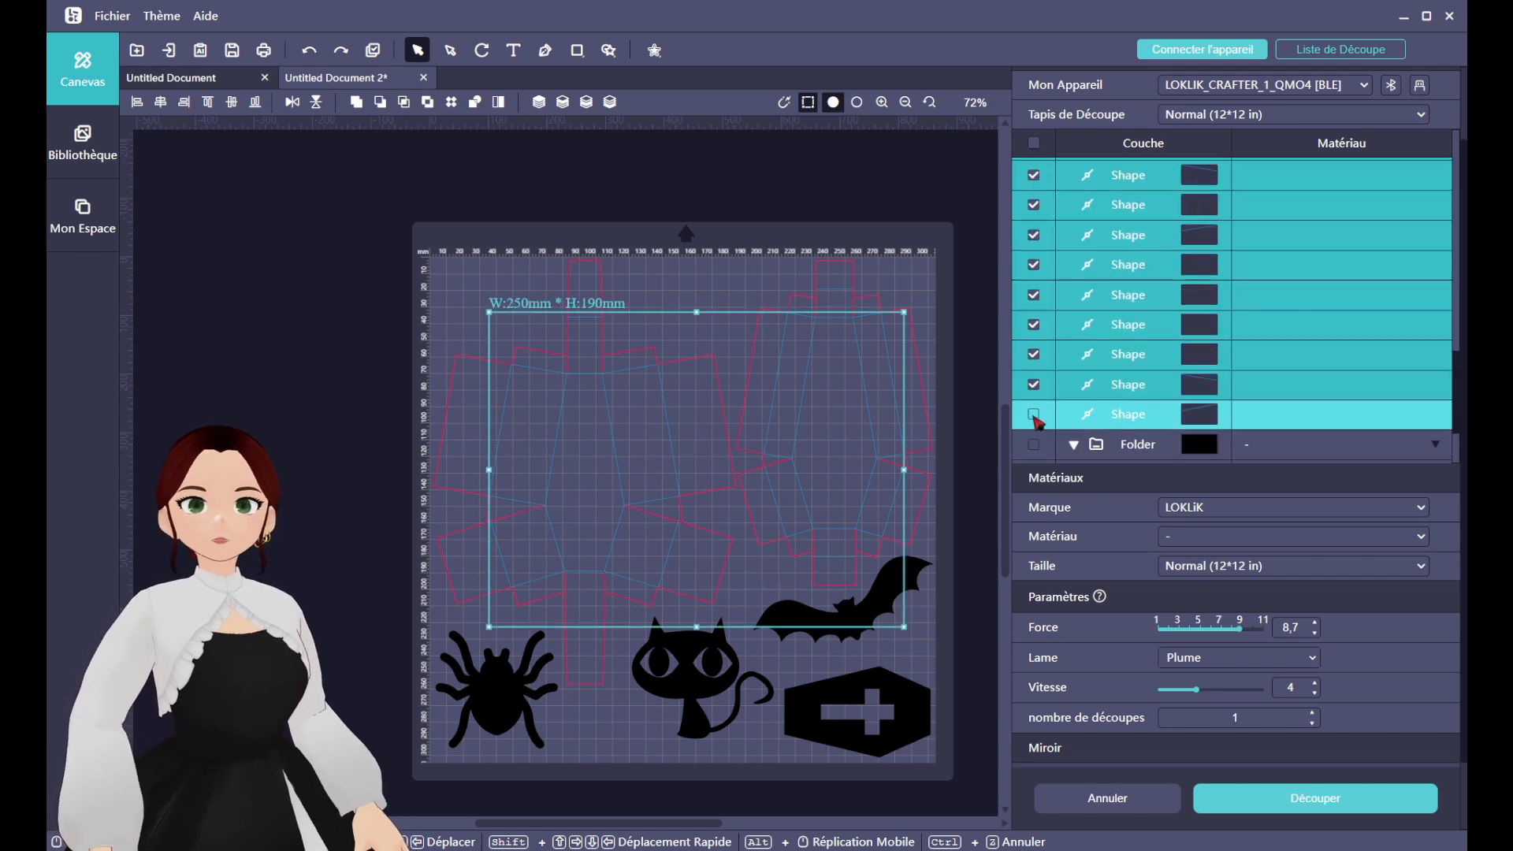
left_click(1034, 416)
scroll(1053, 378, "up", 10)
scroll(1121, 220, "down", 2)
scroll(1127, 244, "up", 2)
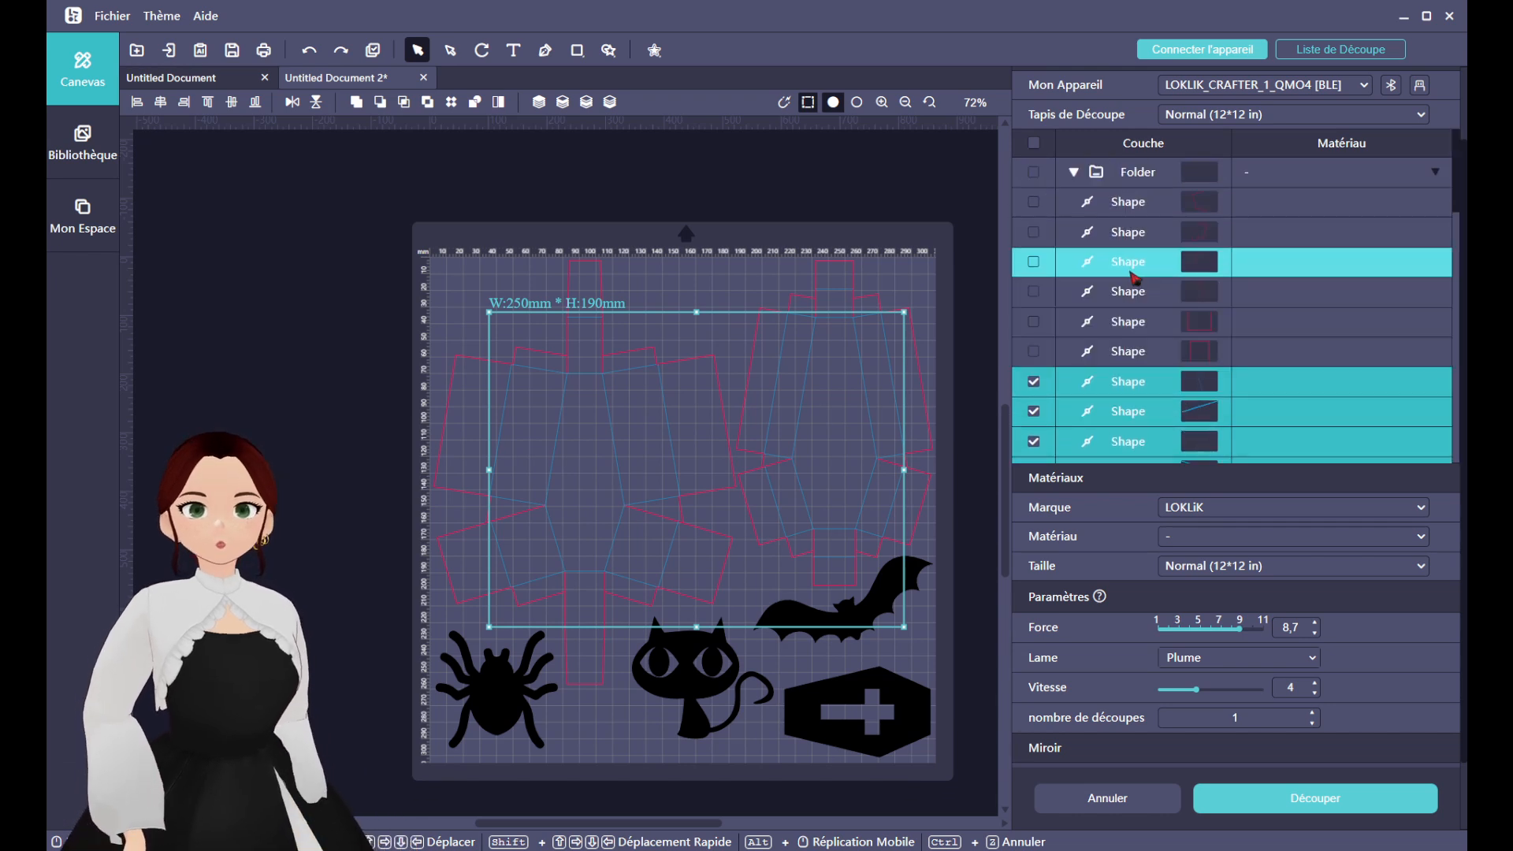
scroll(1131, 270, "down", 7)
scroll(1133, 280, "down", 3)
scroll(1275, 581, "down", 2)
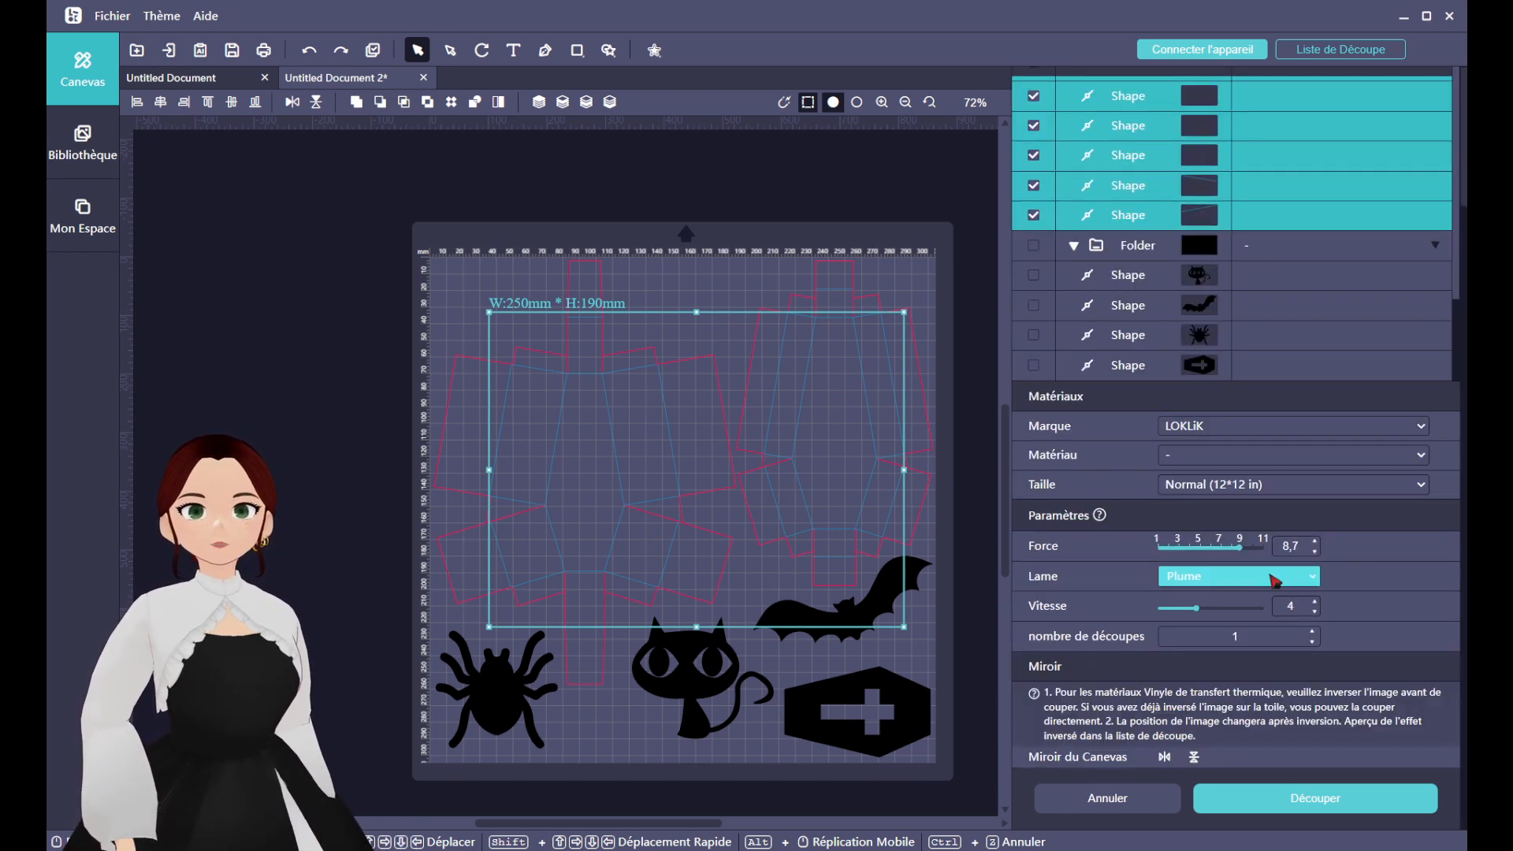